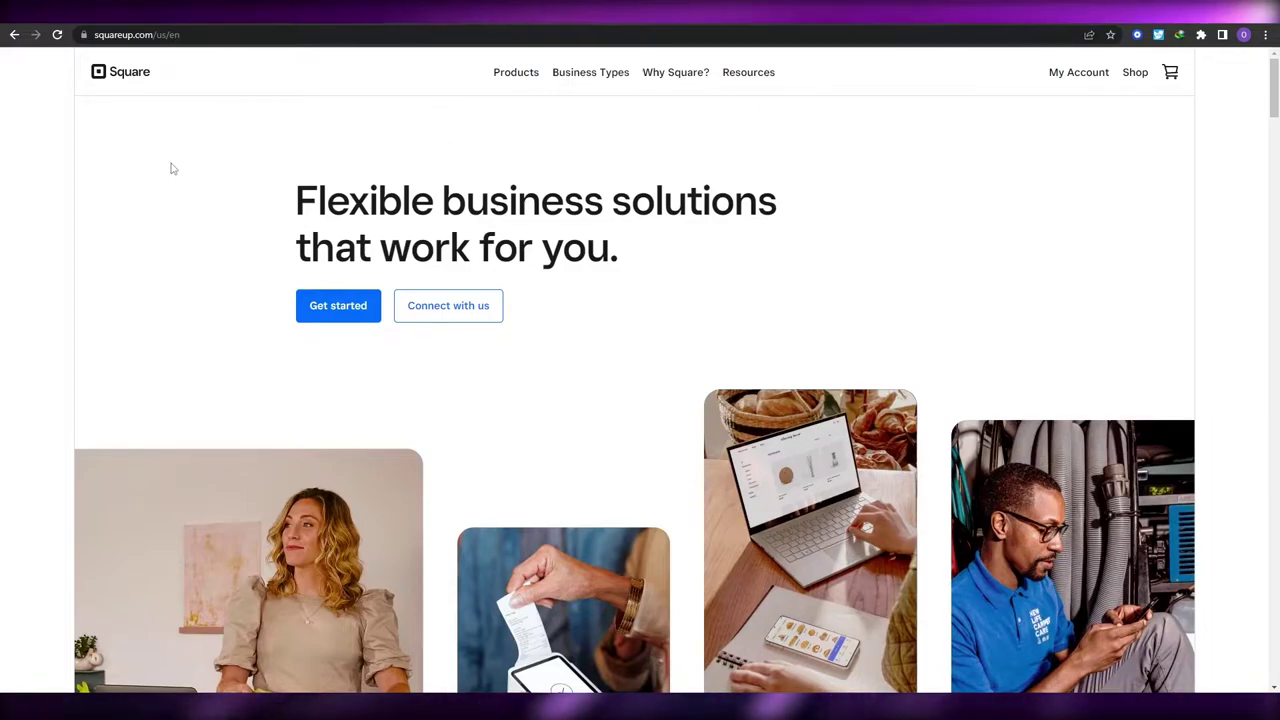
Step: Browse the Square homepage, then begin sign-up for a new account with Get started
{"action": "scroll", "coordinate": [171, 169], "scroll_direction": "down", "scroll_amount": 5}
{"action": "scroll", "coordinate": [301, 212], "scroll_direction": "down", "scroll_amount": 13}
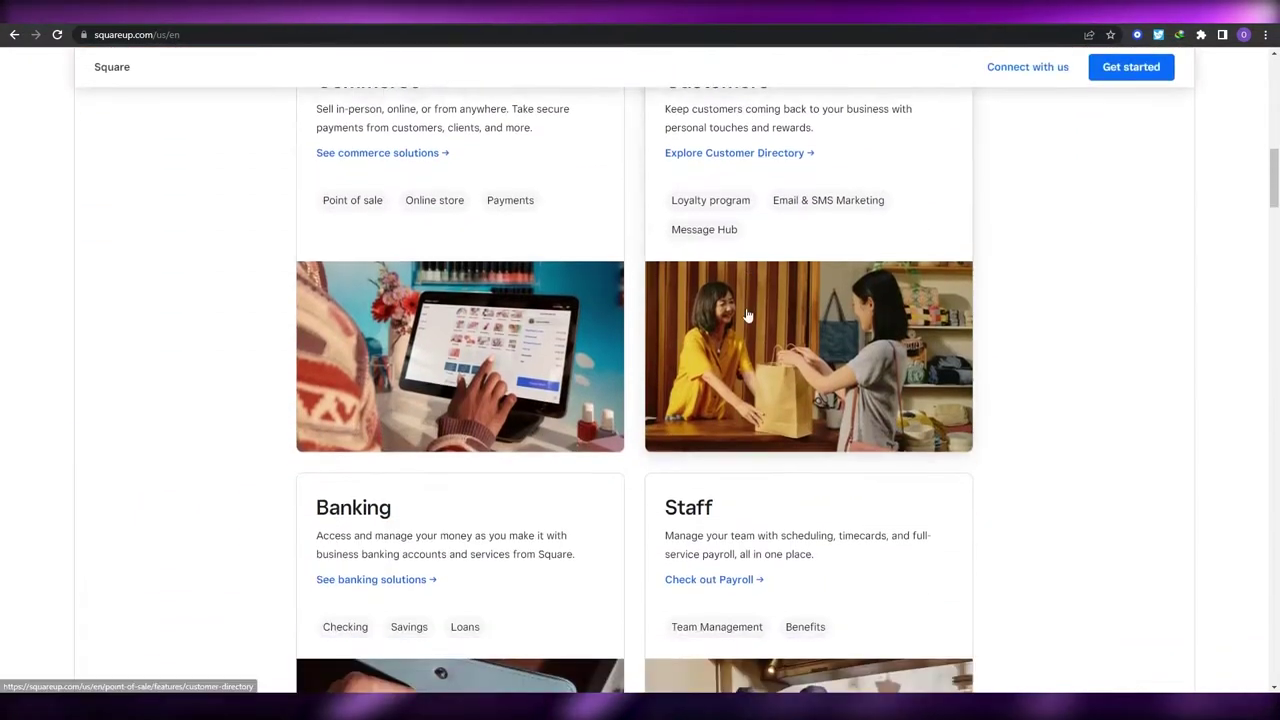
{"action": "scroll", "coordinate": [1046, 301], "scroll_direction": "down", "scroll_amount": 11}
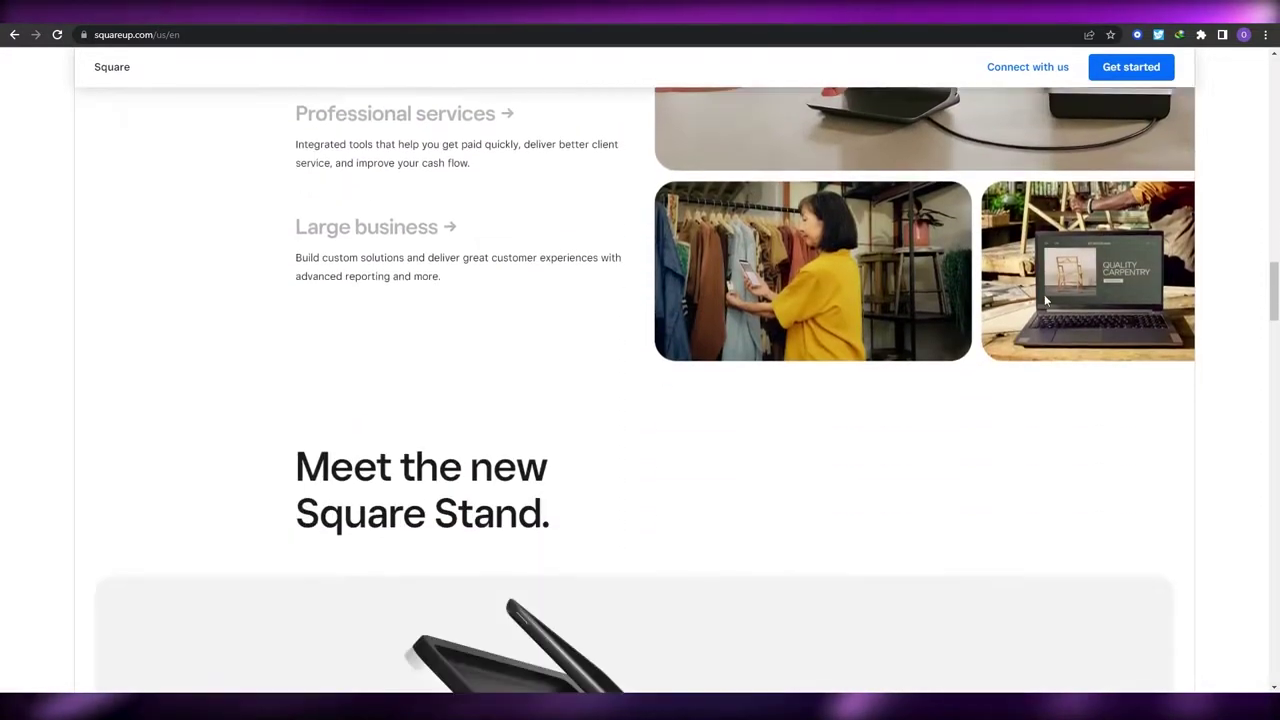
{"action": "scroll", "coordinate": [1046, 301], "scroll_direction": "down", "scroll_amount": 8}
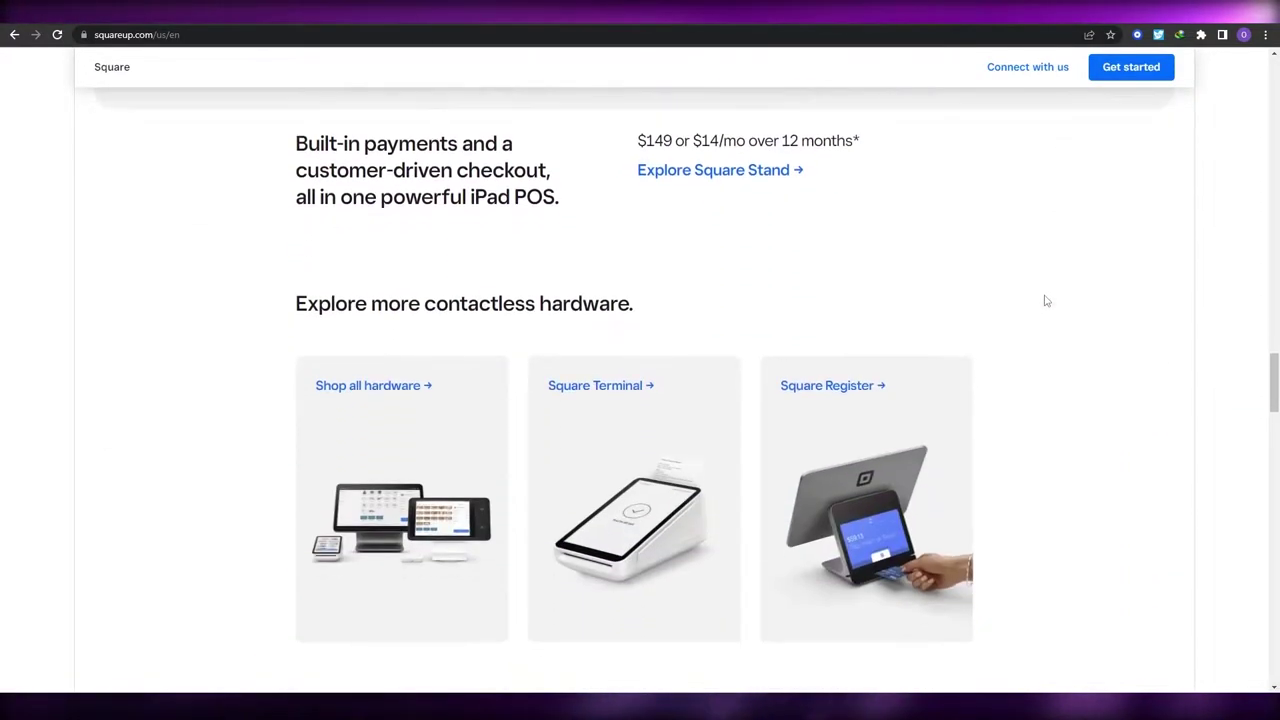
{"action": "scroll", "coordinate": [1046, 300], "scroll_direction": "down", "scroll_amount": 10}
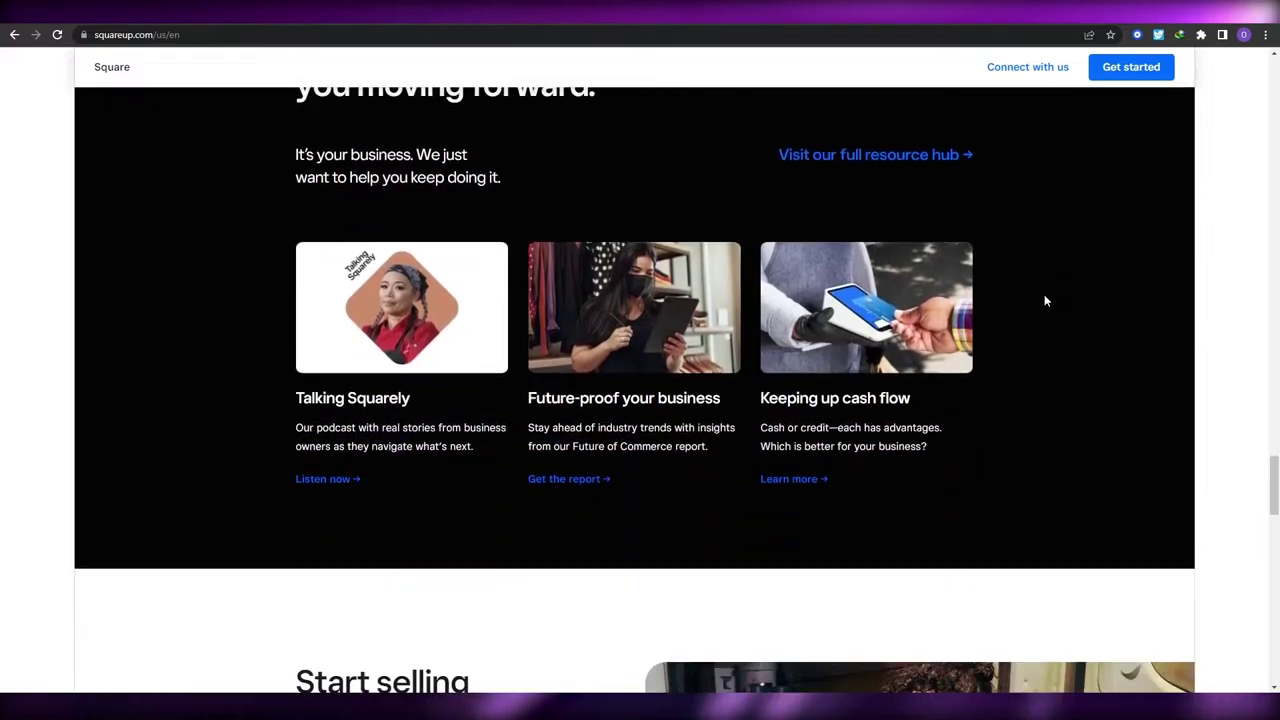
{"action": "scroll", "coordinate": [1046, 300], "scroll_direction": "up", "scroll_amount": 4}
{"action": "scroll", "coordinate": [1044, 300], "scroll_direction": "up", "scroll_amount": 5}
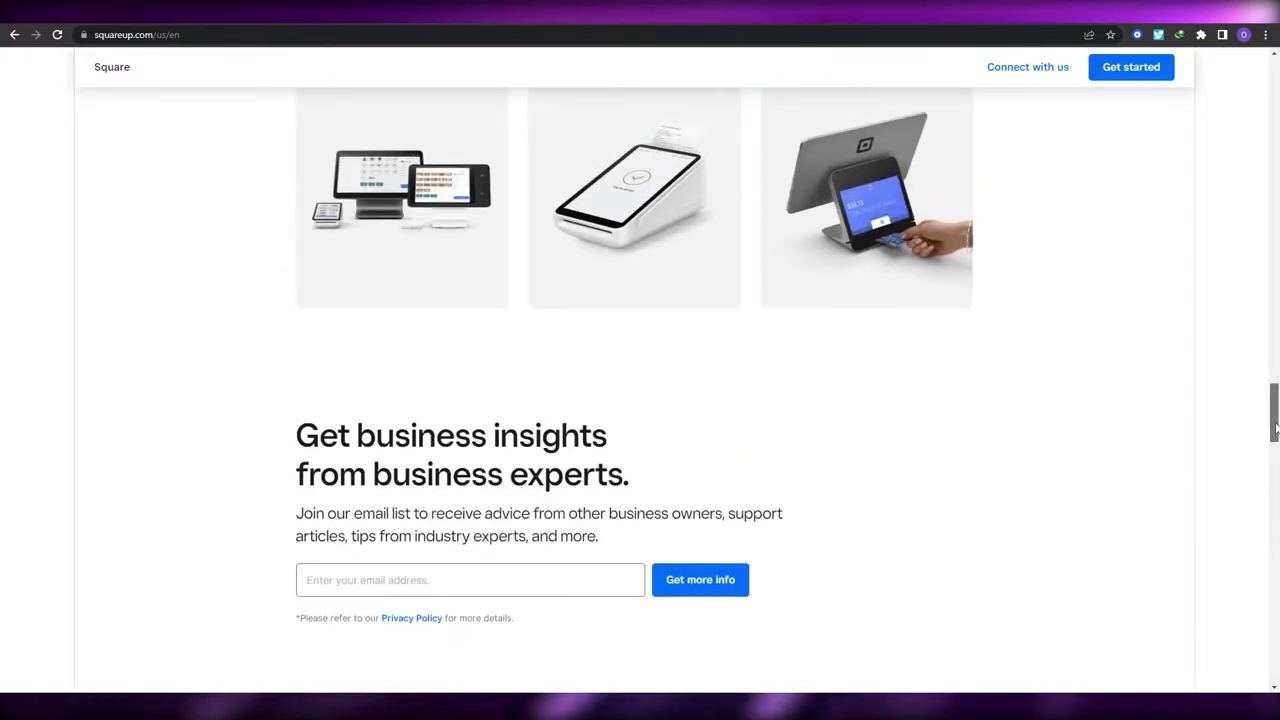
{"action": "scroll", "coordinate": [1150, 180], "scroll_direction": "up", "scroll_amount": 20}
{"action": "scroll", "coordinate": [627, 341], "scroll_direction": "down", "scroll_amount": 2}
{"action": "scroll", "coordinate": [627, 341], "scroll_direction": "up", "scroll_amount": 2}
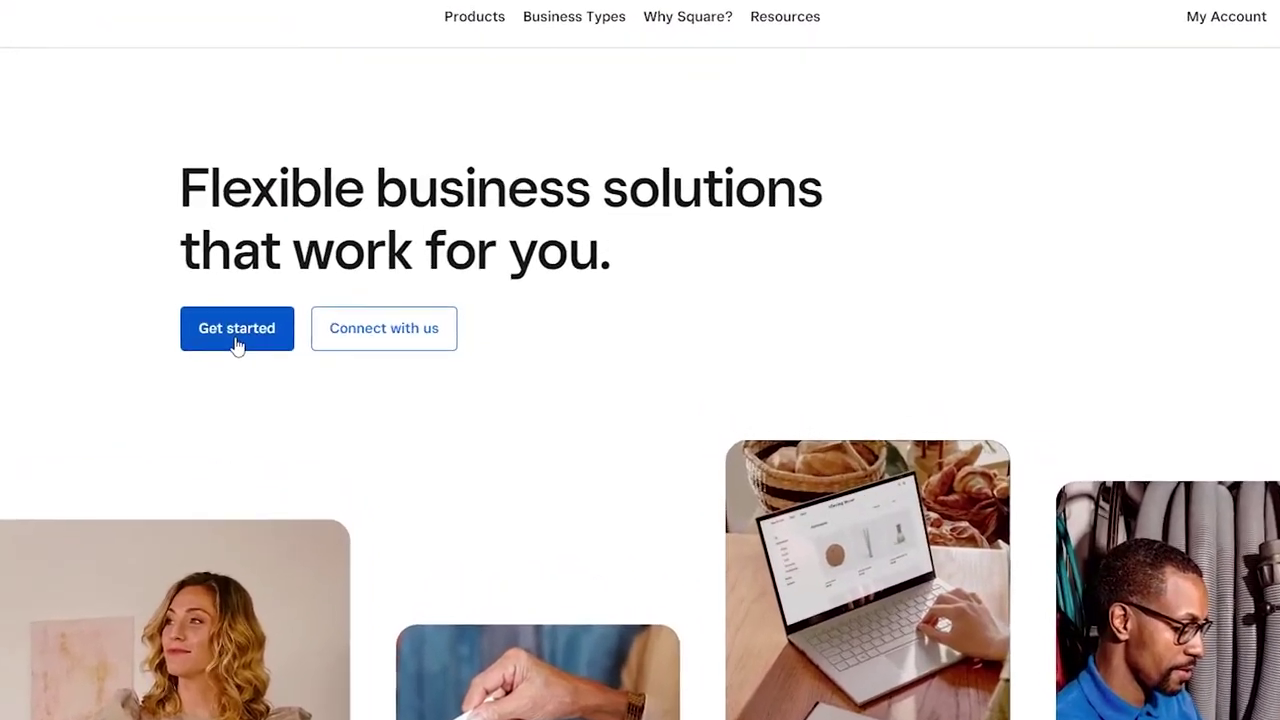
{"action": "left_click", "coordinate": [236, 345]}
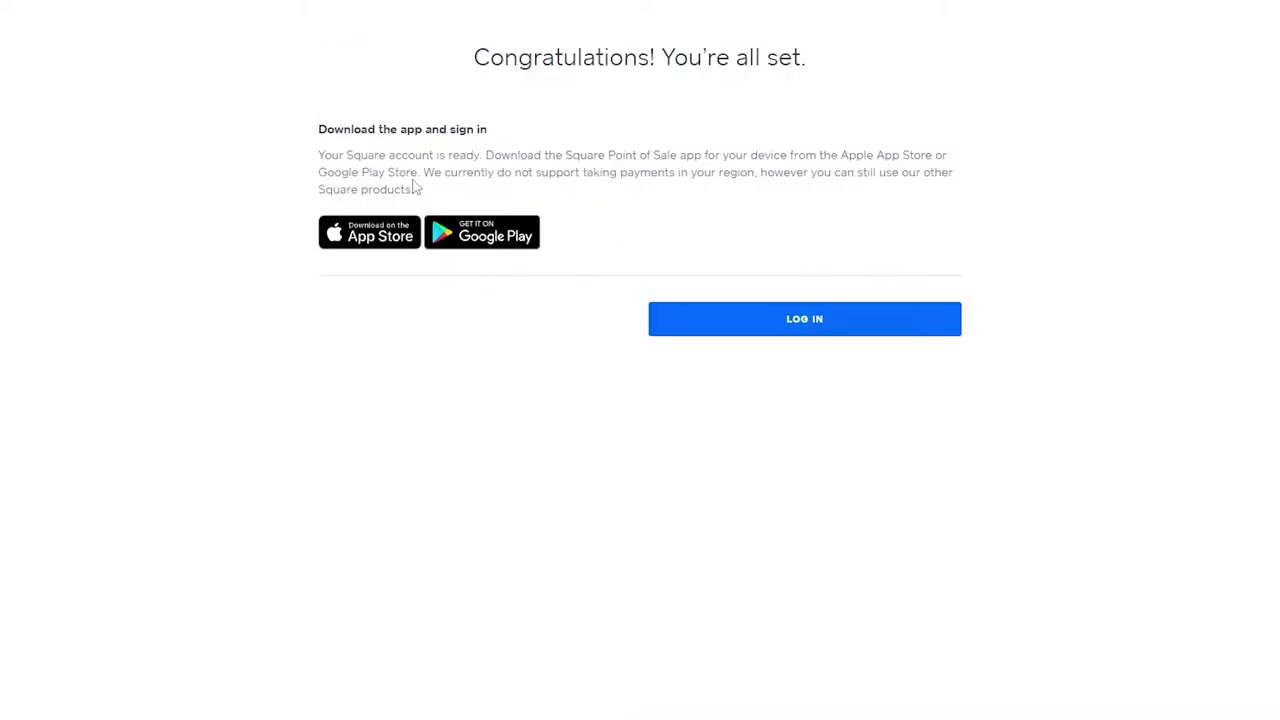
Step: Log in to the dashboard and expand the setup guide's payment activation steps
{"action": "left_click", "coordinate": [772, 330]}
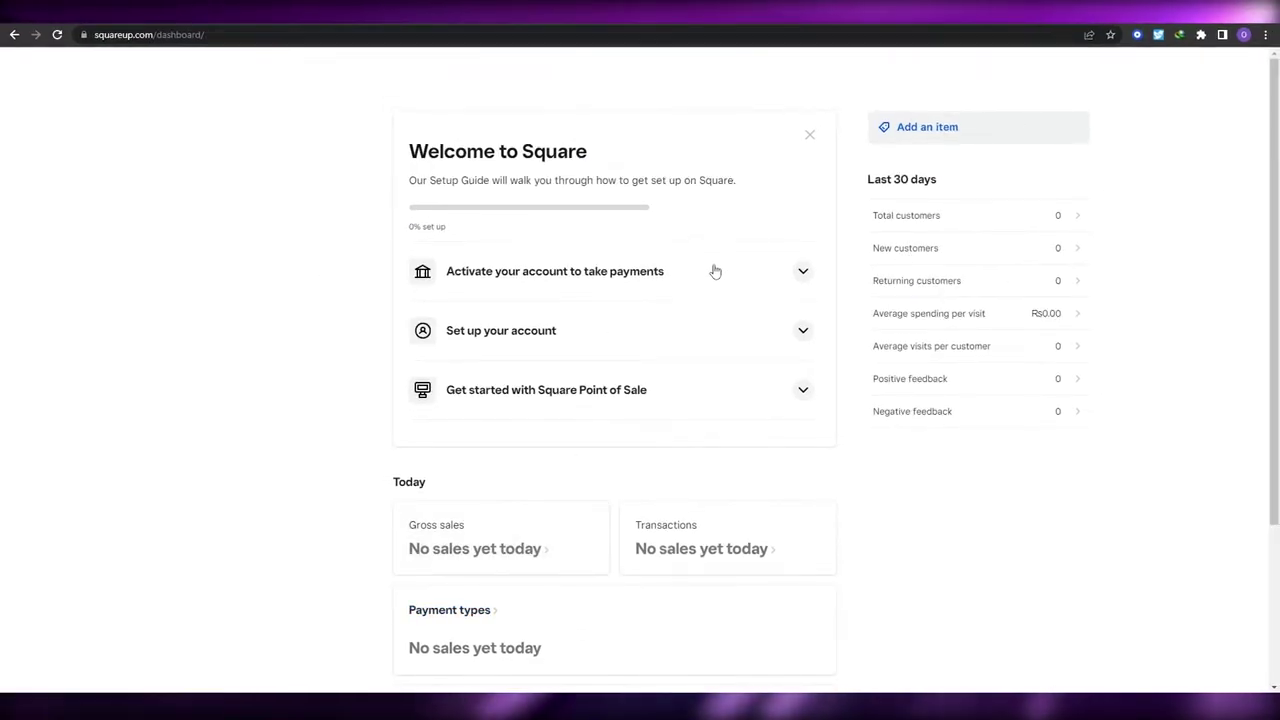
{"action": "scroll", "coordinate": [454, 300], "scroll_direction": "down", "scroll_amount": 1}
{"action": "scroll", "coordinate": [455, 320], "scroll_direction": "up", "scroll_amount": 1}
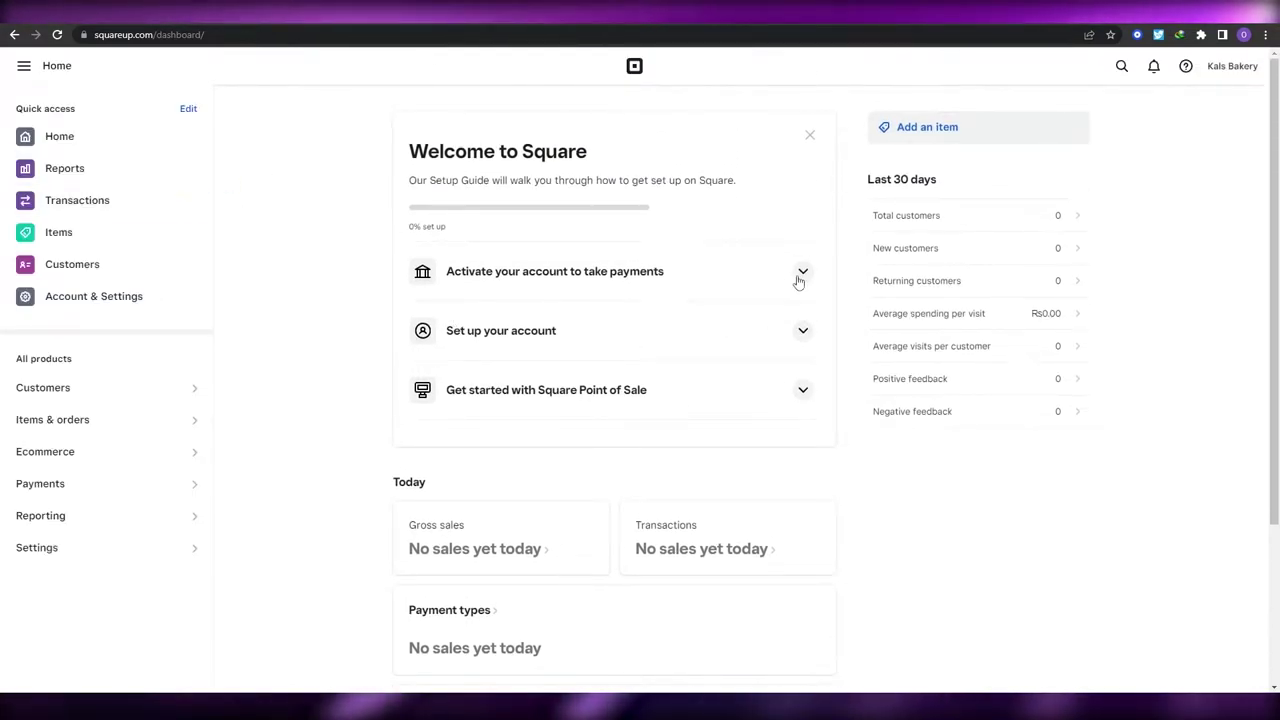
{"action": "scroll", "coordinate": [600, 265], "scroll_direction": "down", "scroll_amount": 2}
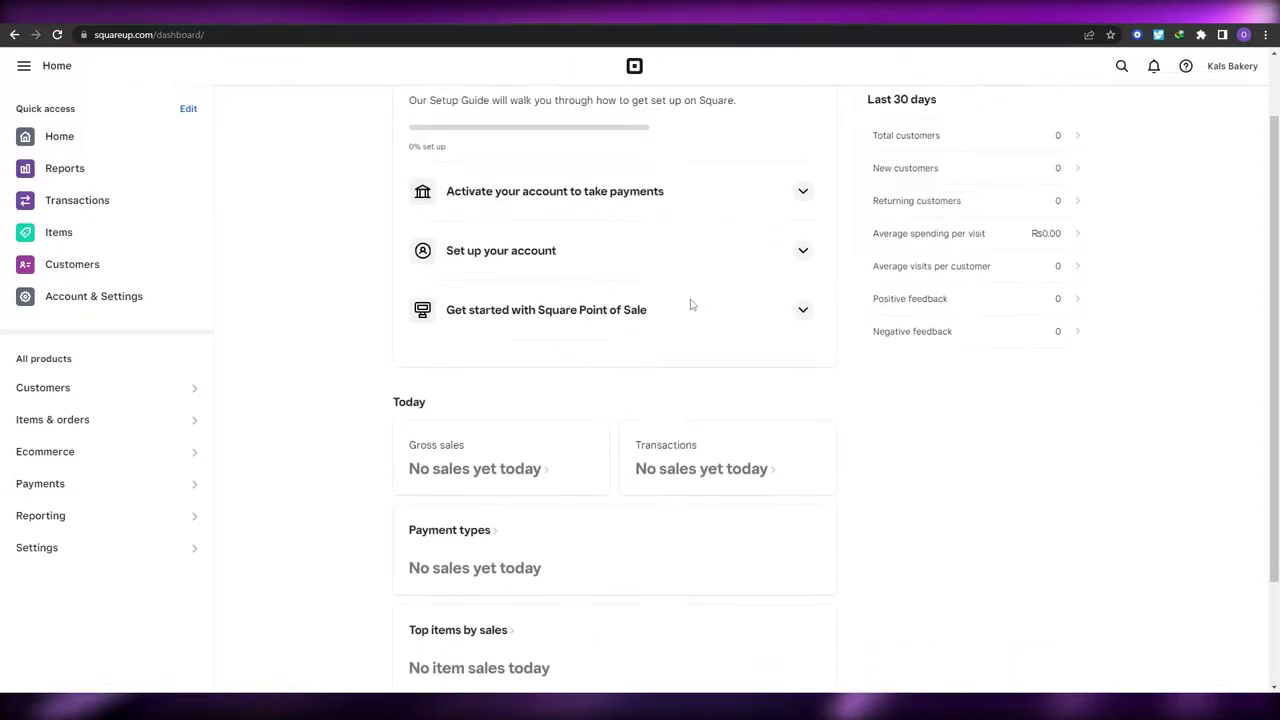
{"action": "scroll", "coordinate": [615, 246], "scroll_direction": "up", "scroll_amount": 2}
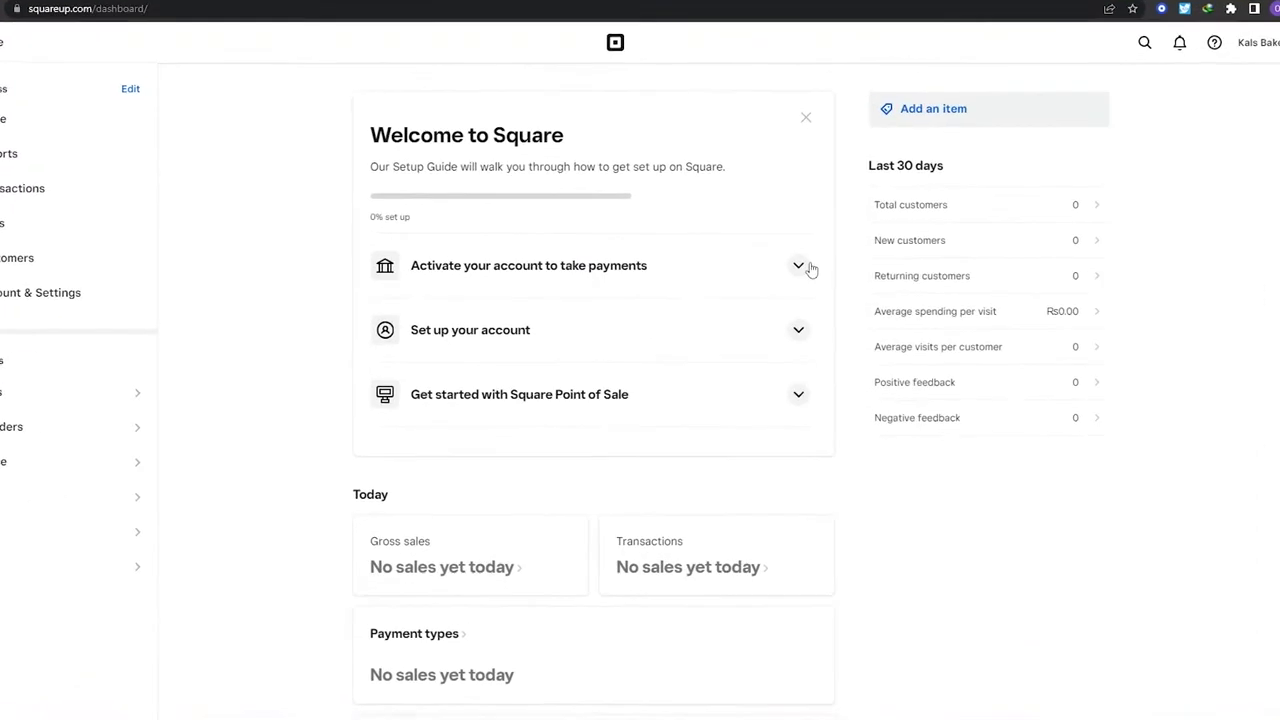
{"action": "left_click", "coordinate": [808, 266]}
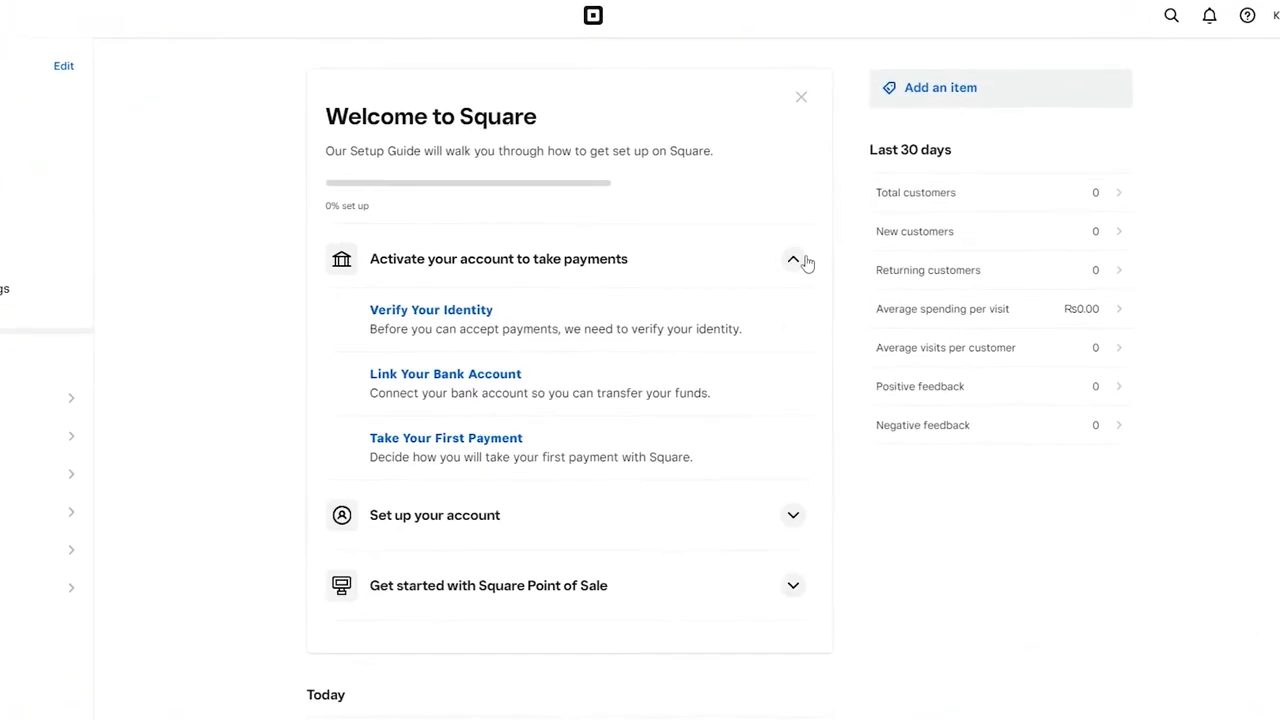
{"action": "double_click", "coordinate": [808, 266]}
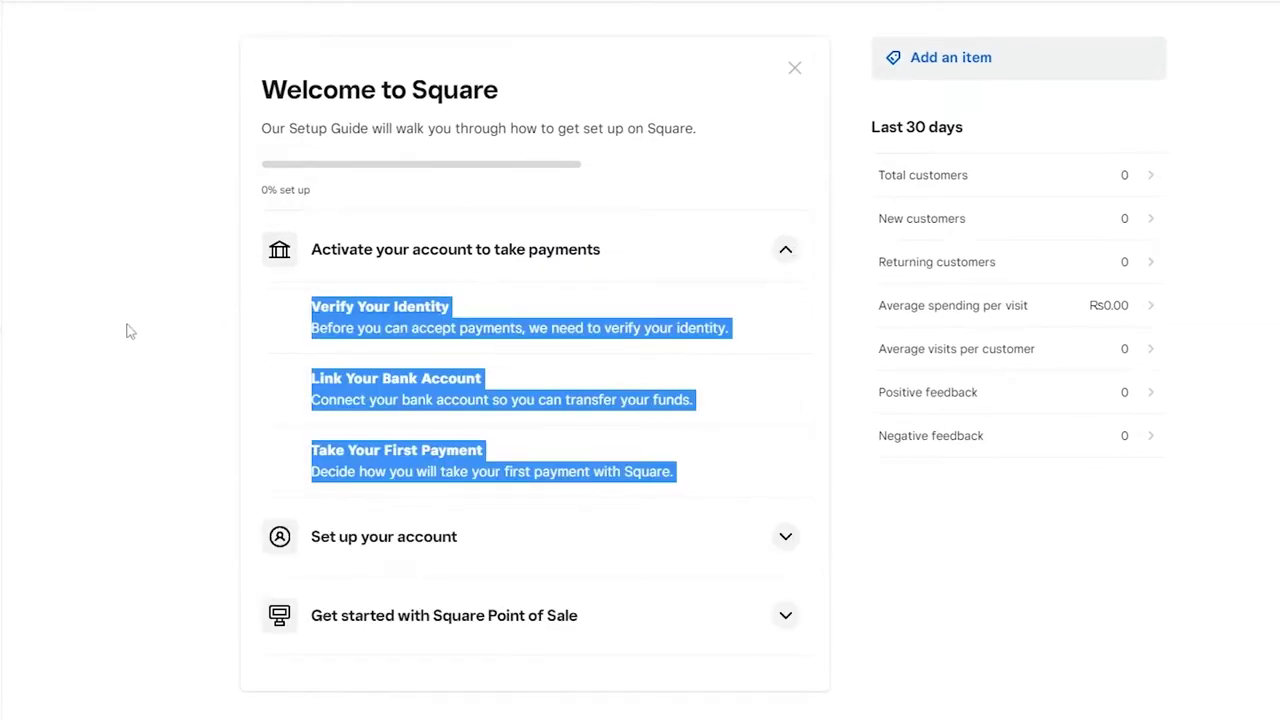
{"action": "left_click", "coordinate": [720, 246]}
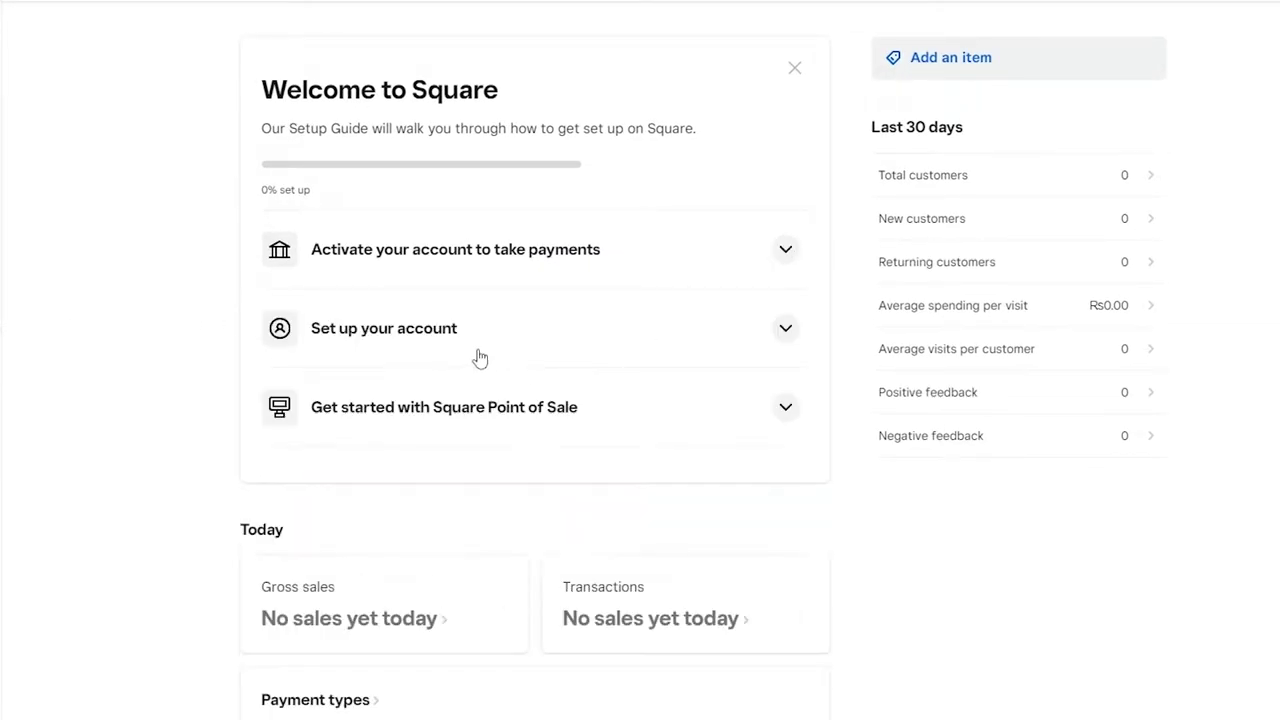
Step: Expand the account setup and Square Point of Sale sections of the setup guide
{"action": "left_click", "coordinate": [786, 539]}
{"action": "scroll", "coordinate": [766, 529], "scroll_direction": "down", "scroll_amount": 3}
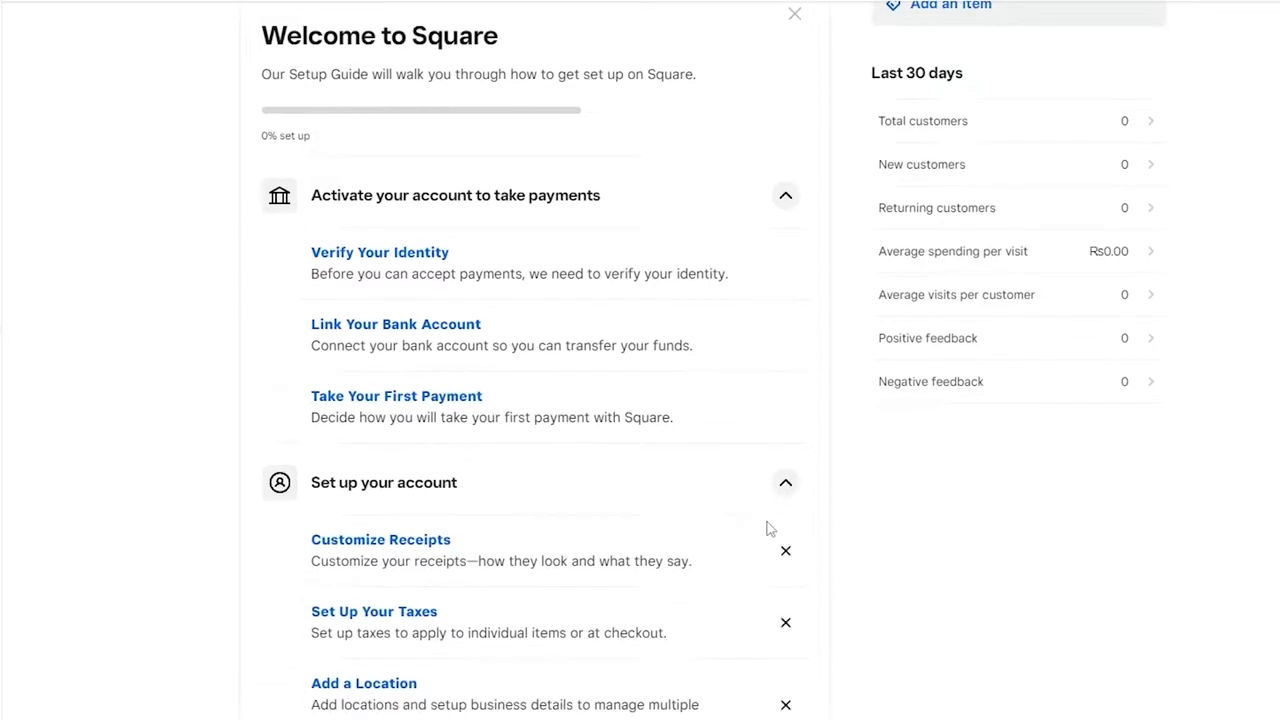
{"action": "scroll", "coordinate": [437, 350], "scroll_direction": "down", "scroll_amount": 1}
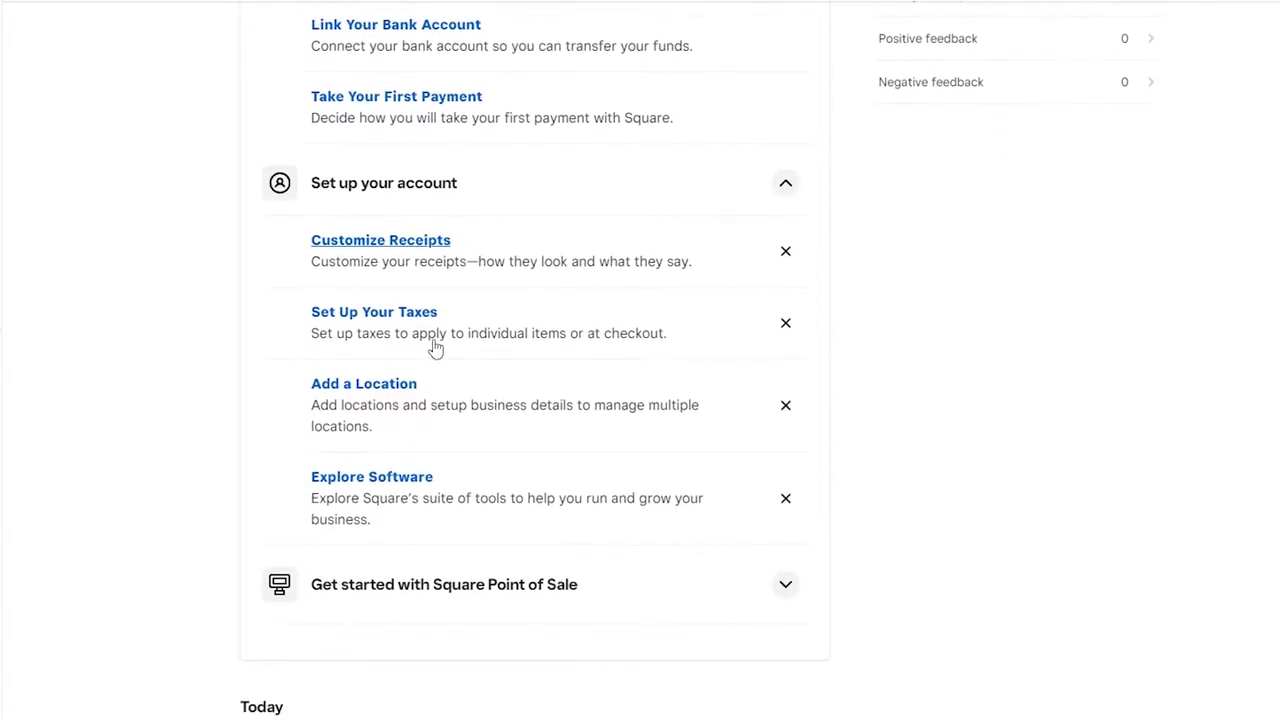
{"action": "scroll", "coordinate": [530, 495], "scroll_direction": "down", "scroll_amount": 1}
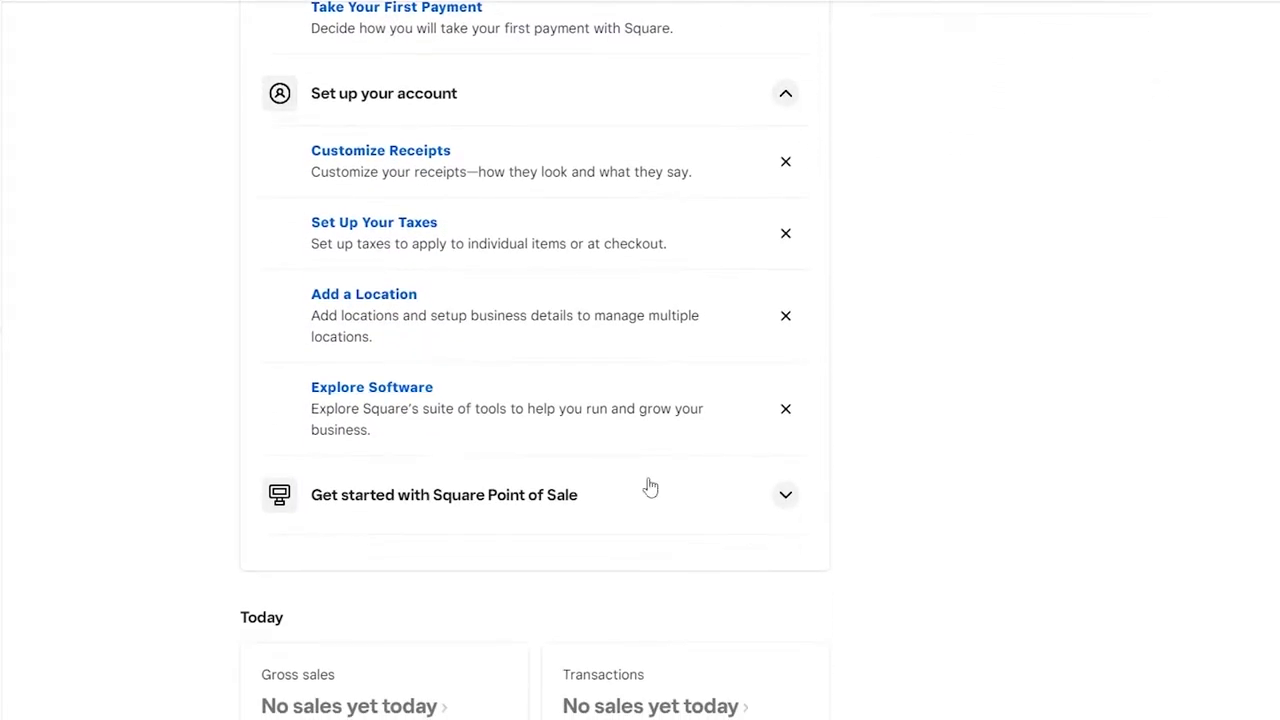
{"action": "left_click", "coordinate": [779, 494]}
{"action": "scroll", "coordinate": [422, 427], "scroll_direction": "down", "scroll_amount": 1}
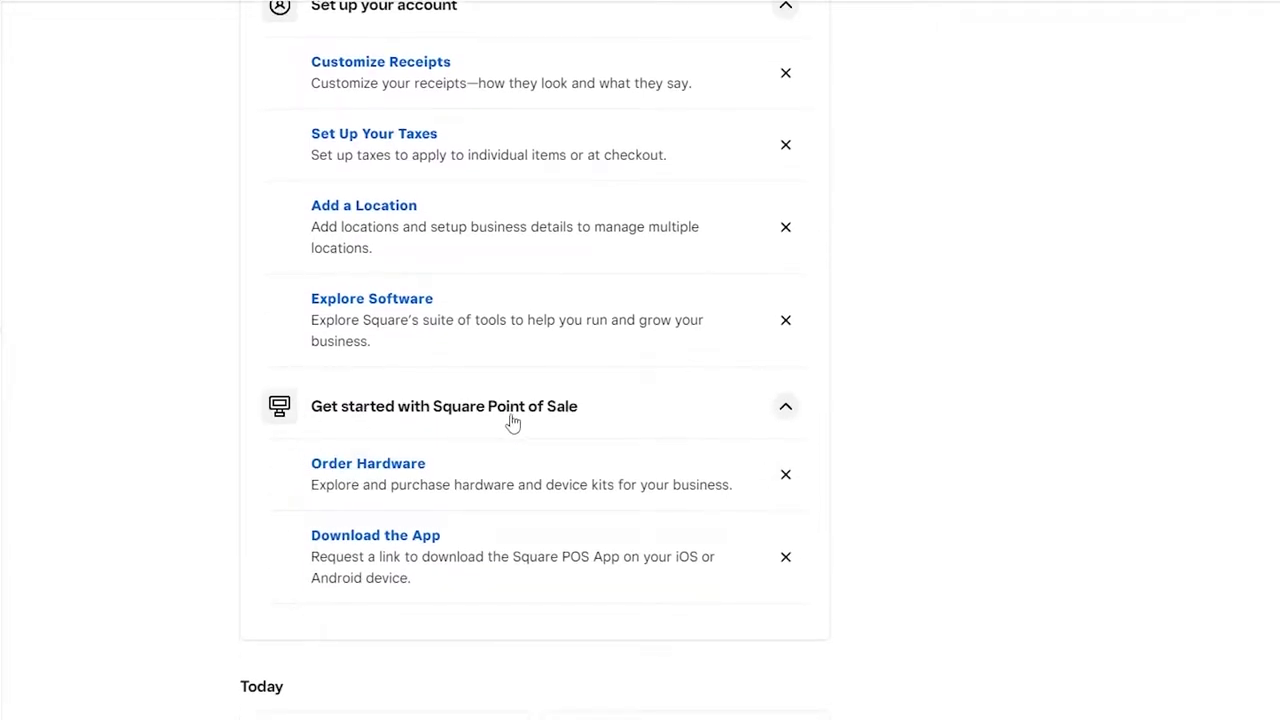
{"action": "scroll", "coordinate": [561, 421], "scroll_direction": "down", "scroll_amount": 1}
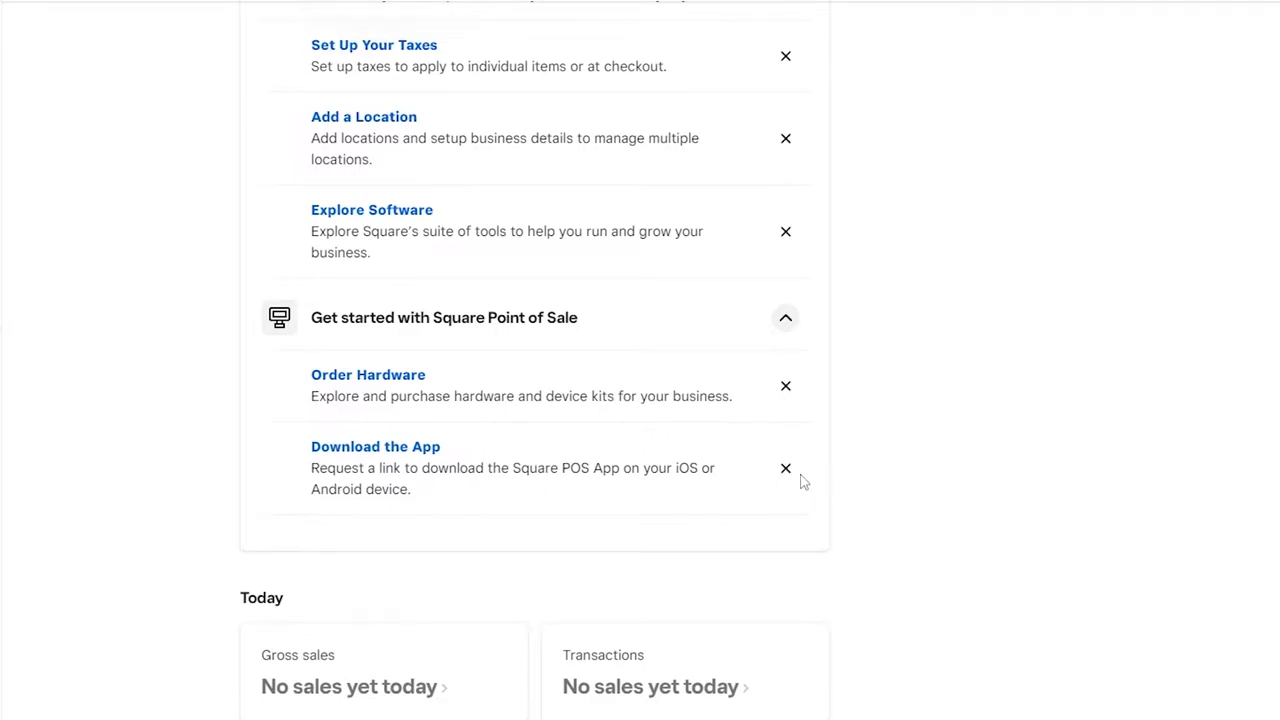
{"action": "scroll", "coordinate": [800, 481], "scroll_direction": "up", "scroll_amount": 7}
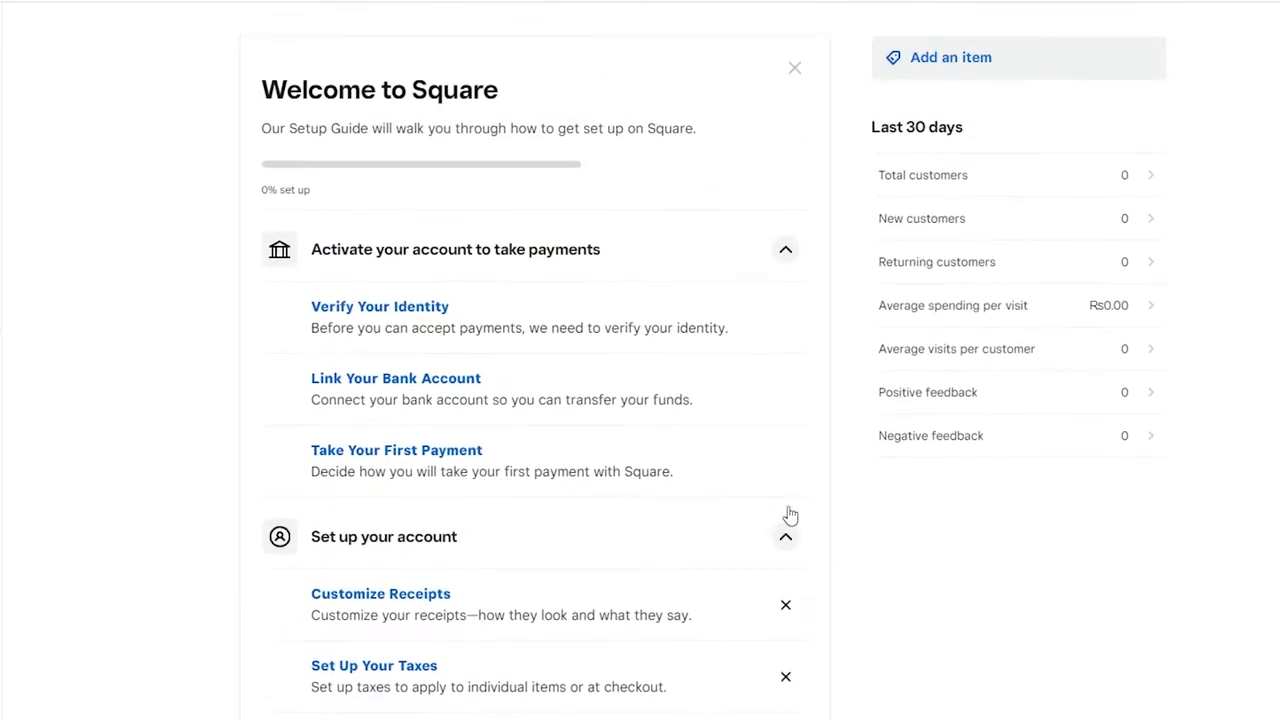
Step: Close the Welcome to Square guide and its shortcut tip, then go to the Item Library
{"action": "left_click", "coordinate": [797, 70]}
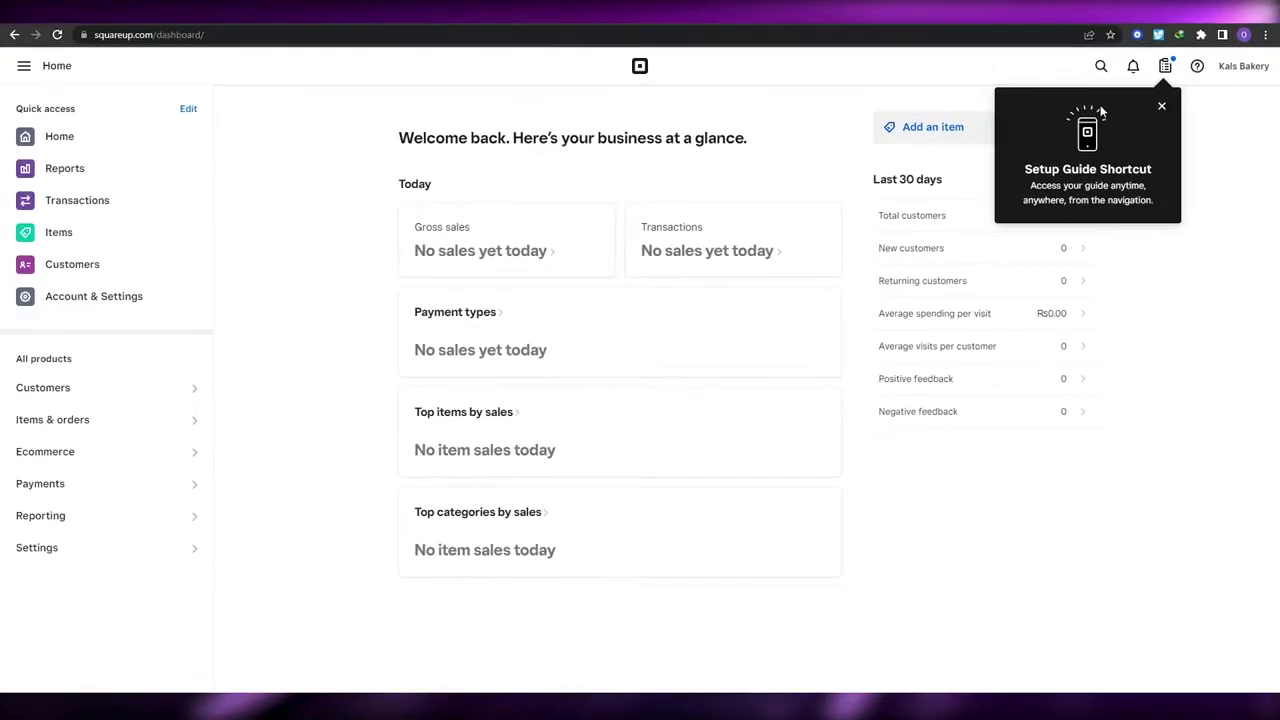
{"action": "left_click", "coordinate": [1101, 113]}
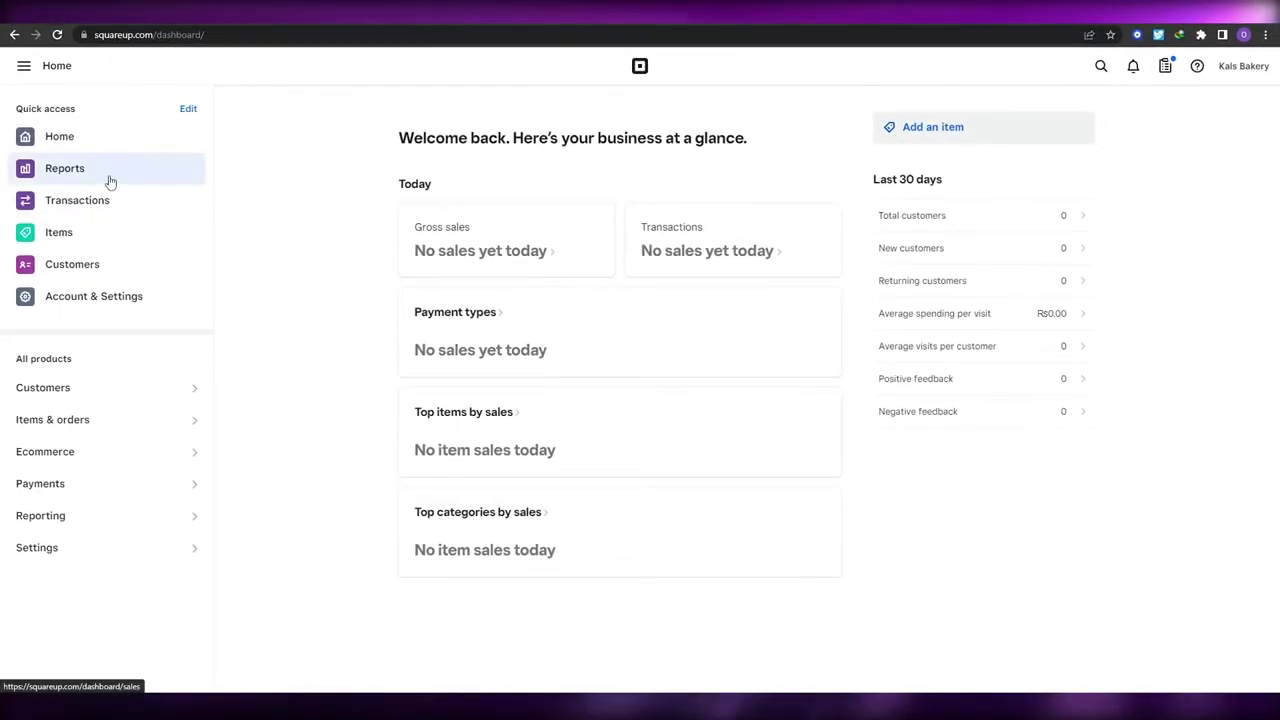
{"action": "left_click", "coordinate": [108, 218]}
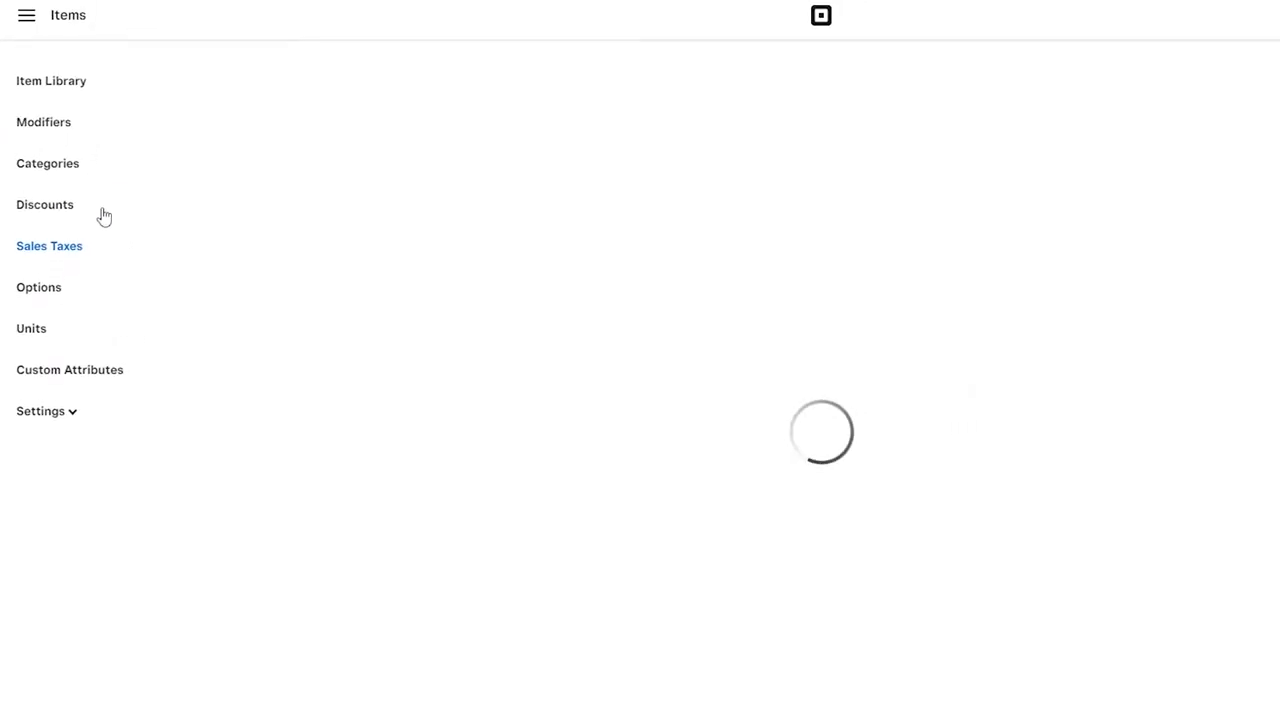
Step: Create a new category named 'Signature hairstyle' from the Categories list
{"action": "left_click", "coordinate": [47, 168]}
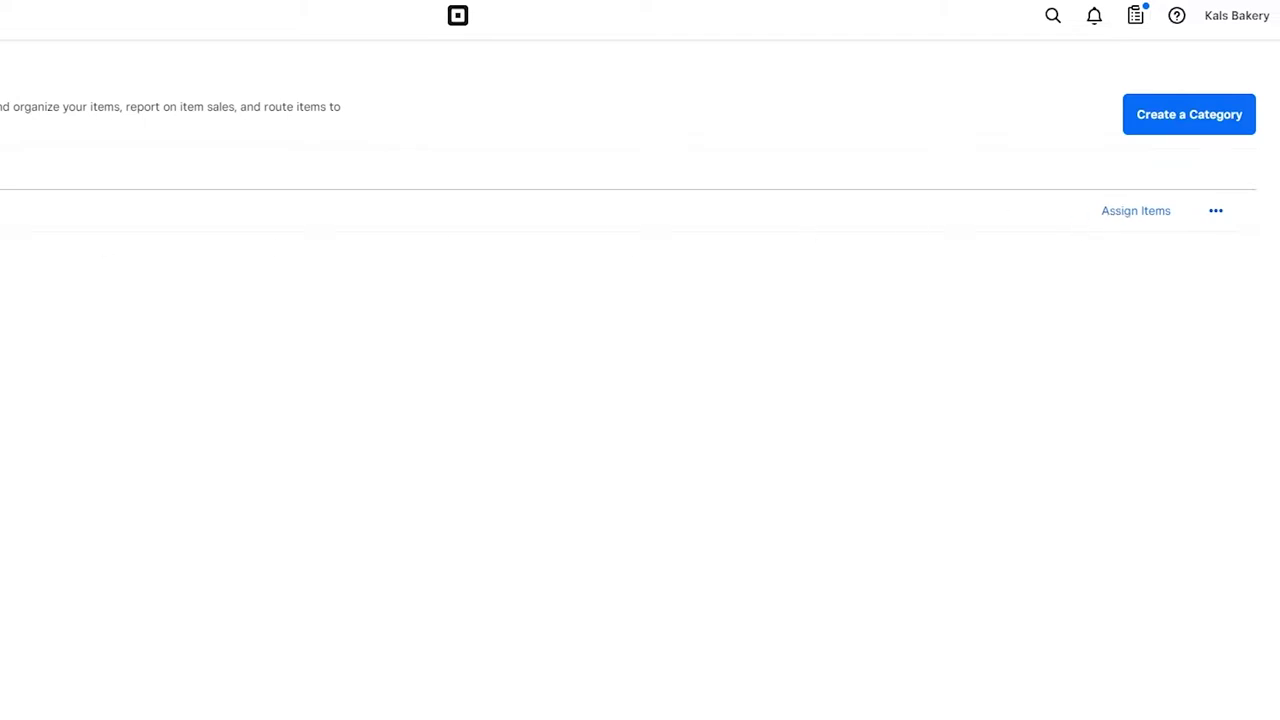
{"action": "left_click", "coordinate": [1122, 214]}
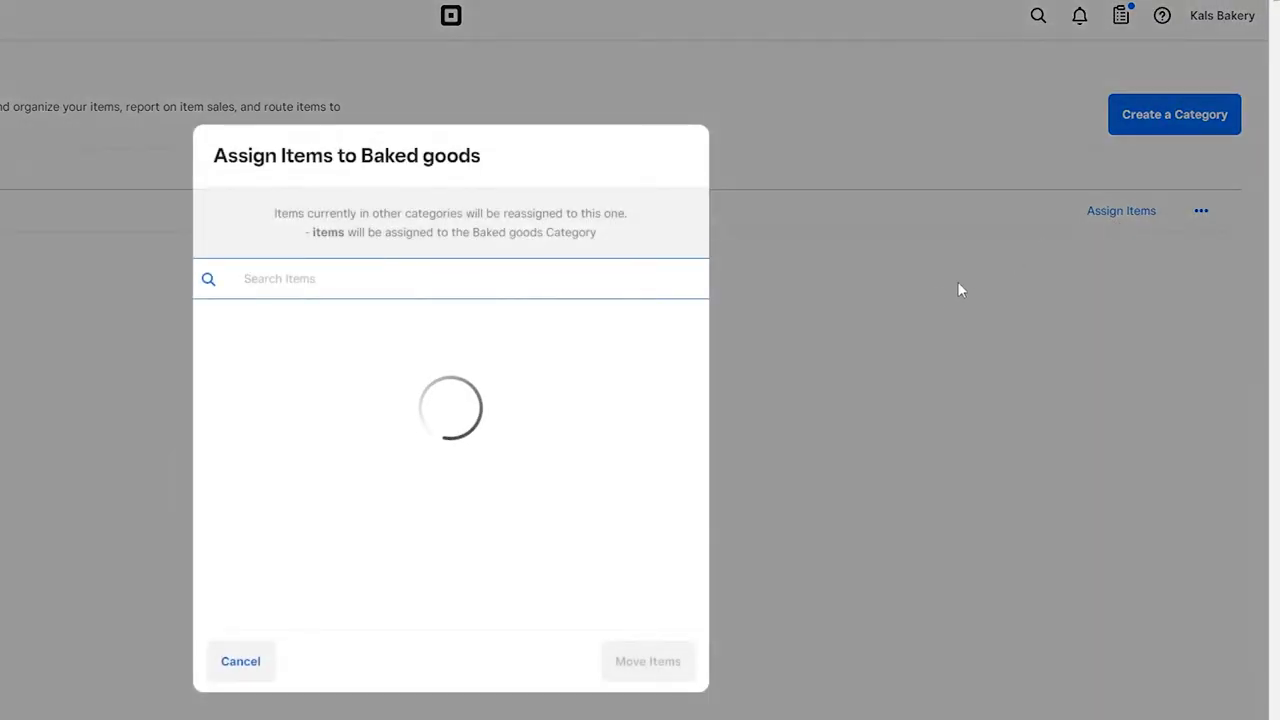
{"action": "left_click", "coordinate": [262, 675]}
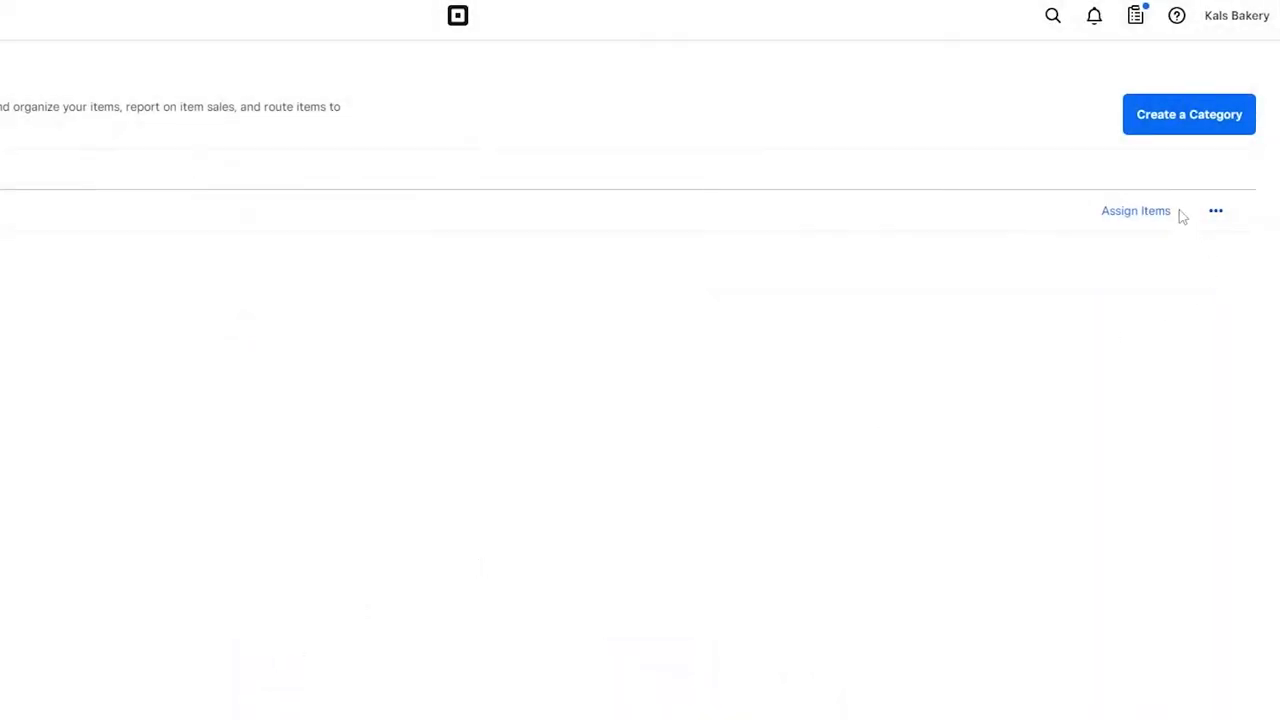
{"action": "left_click", "coordinate": [1157, 132]}
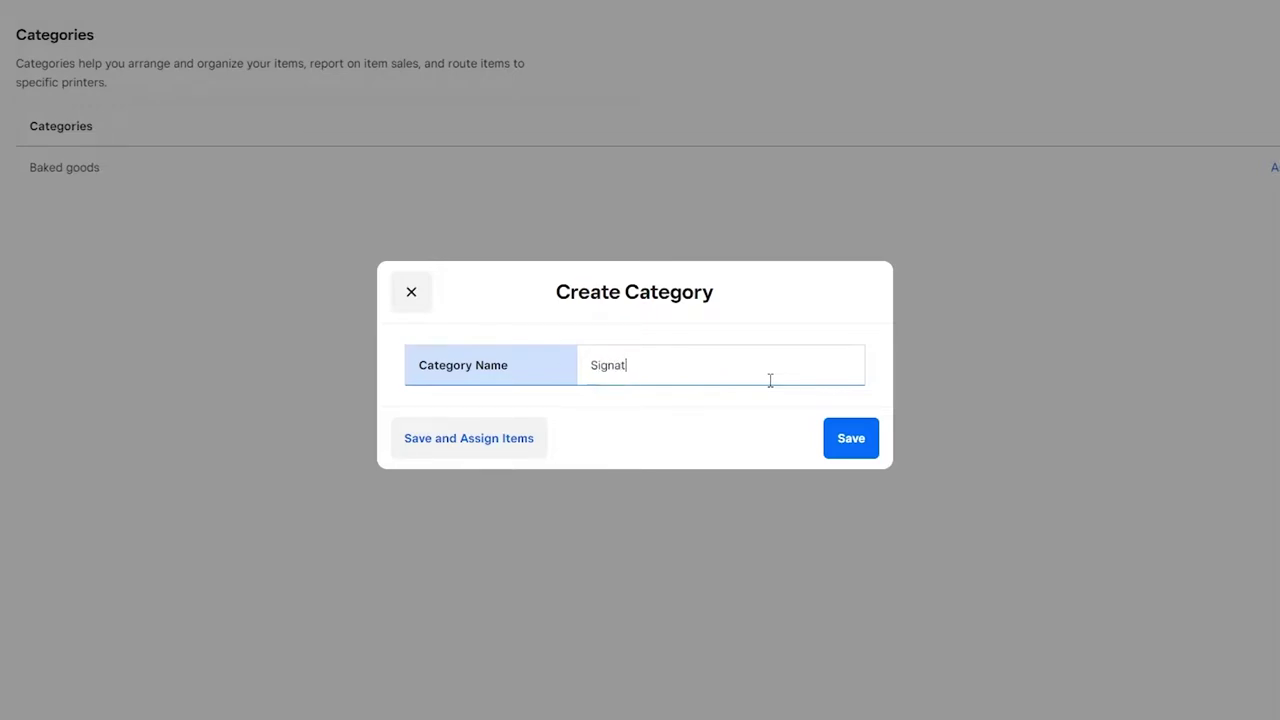
{"action": "left_click", "coordinate": [851, 440]}
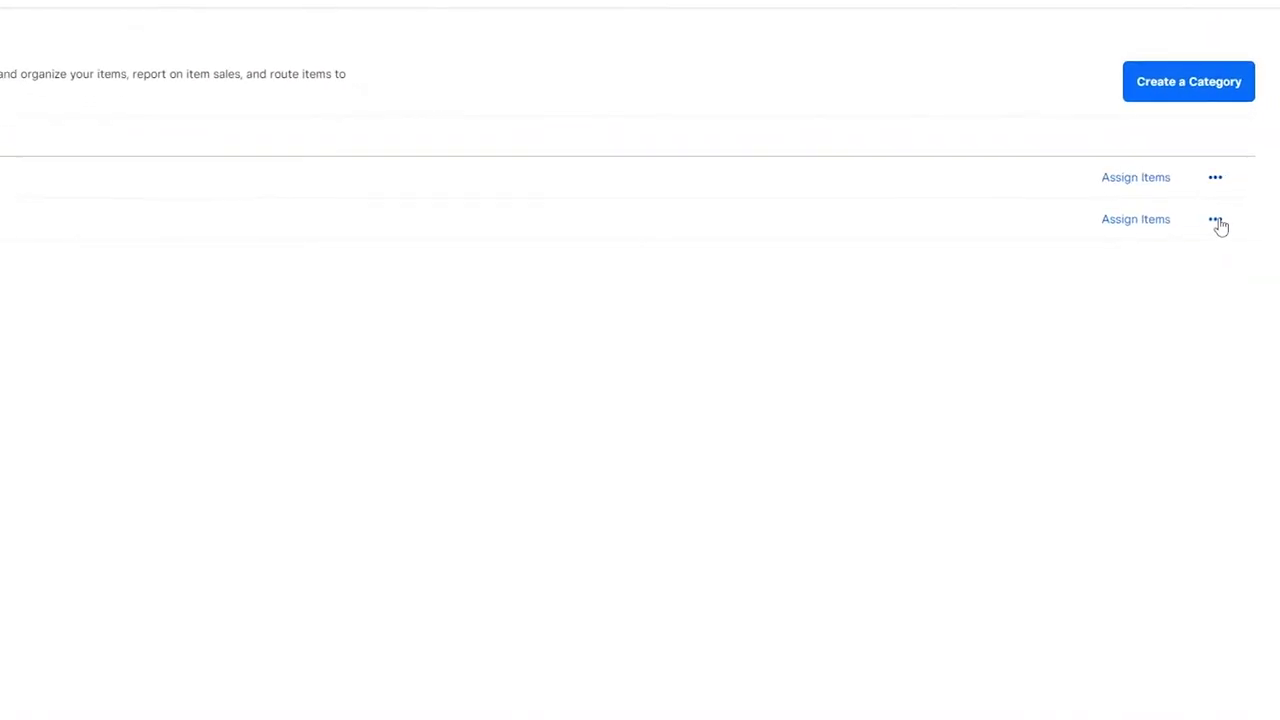
Step: Rename the Signature hairstyle category, saving it with the name unchanged
{"action": "left_click", "coordinate": [1216, 220]}
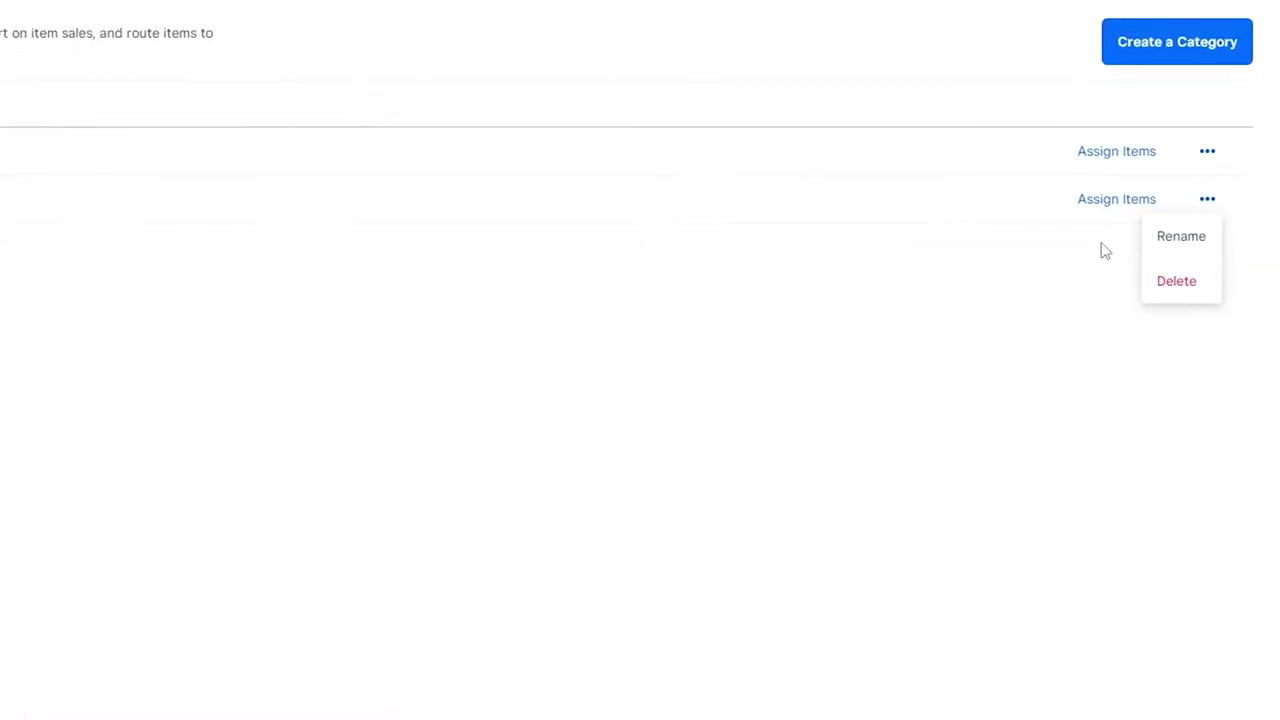
{"action": "left_click", "coordinate": [1205, 258]}
{"action": "left_click", "coordinate": [478, 375]}
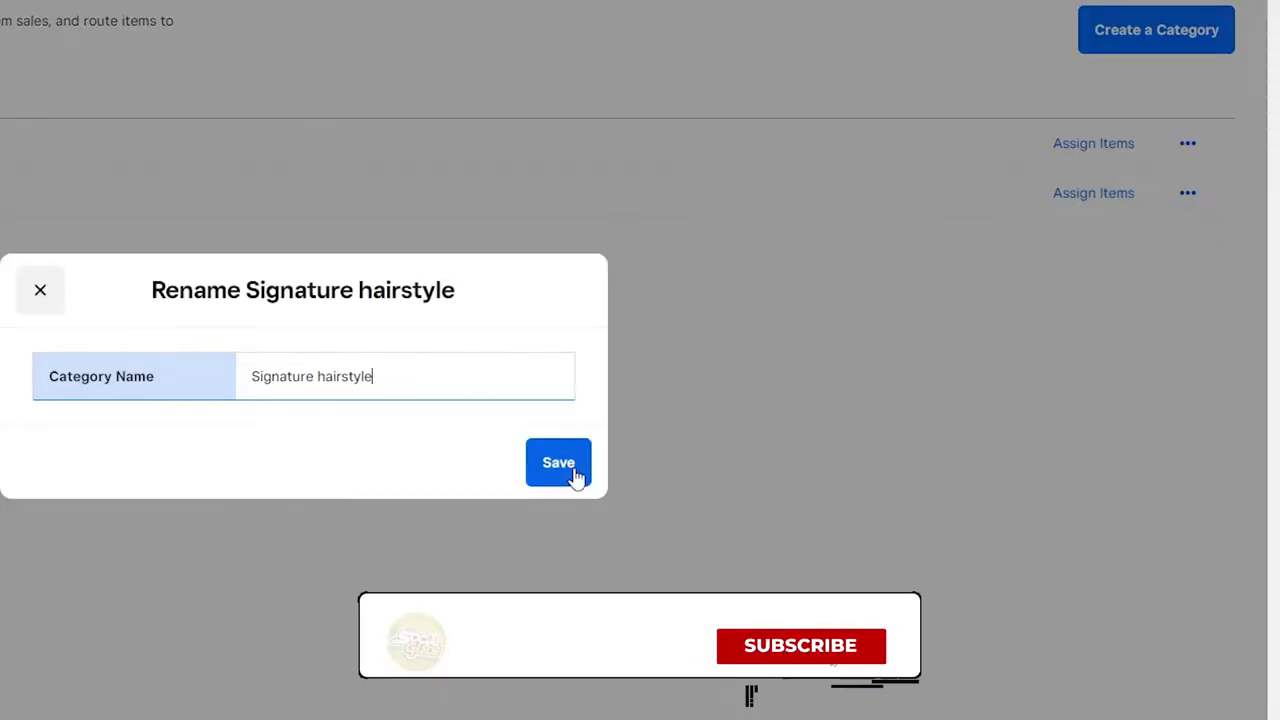
{"action": "left_click", "coordinate": [572, 472]}
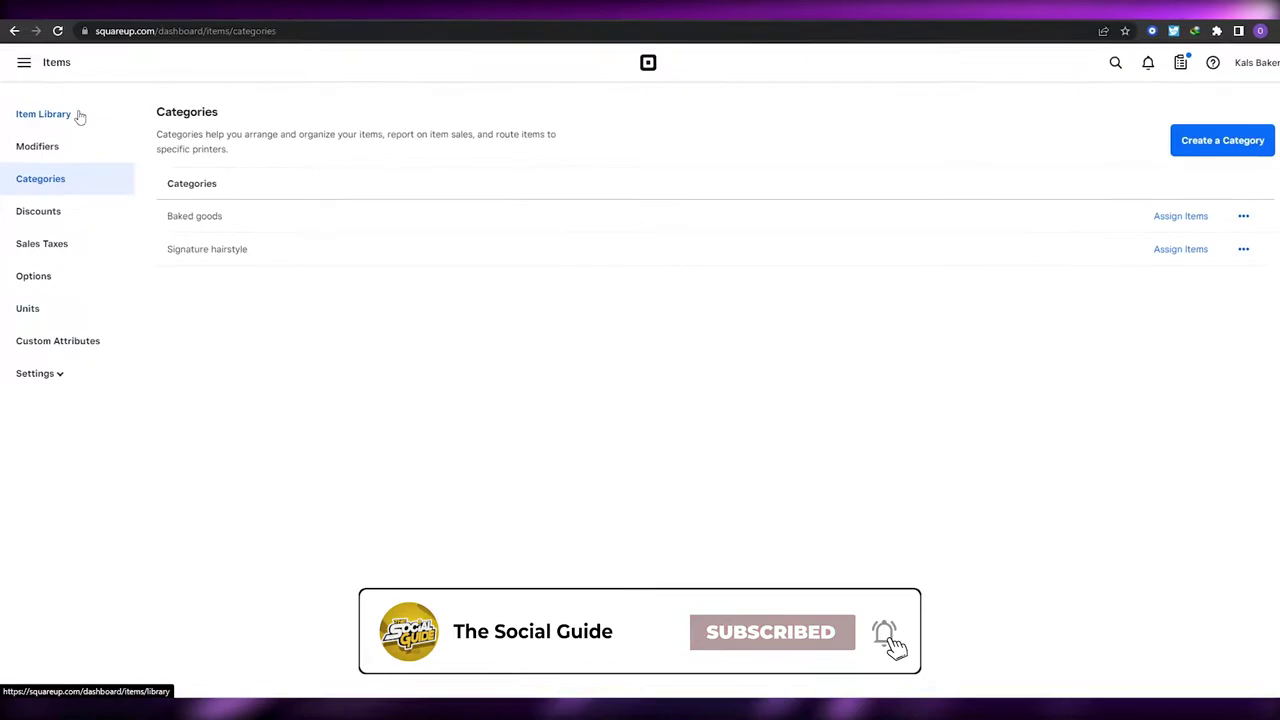
Step: Start a new item 'Signature Haircute', assign it to Signature hairstyle, and begin its description
{"action": "left_click", "coordinate": [80, 117]}
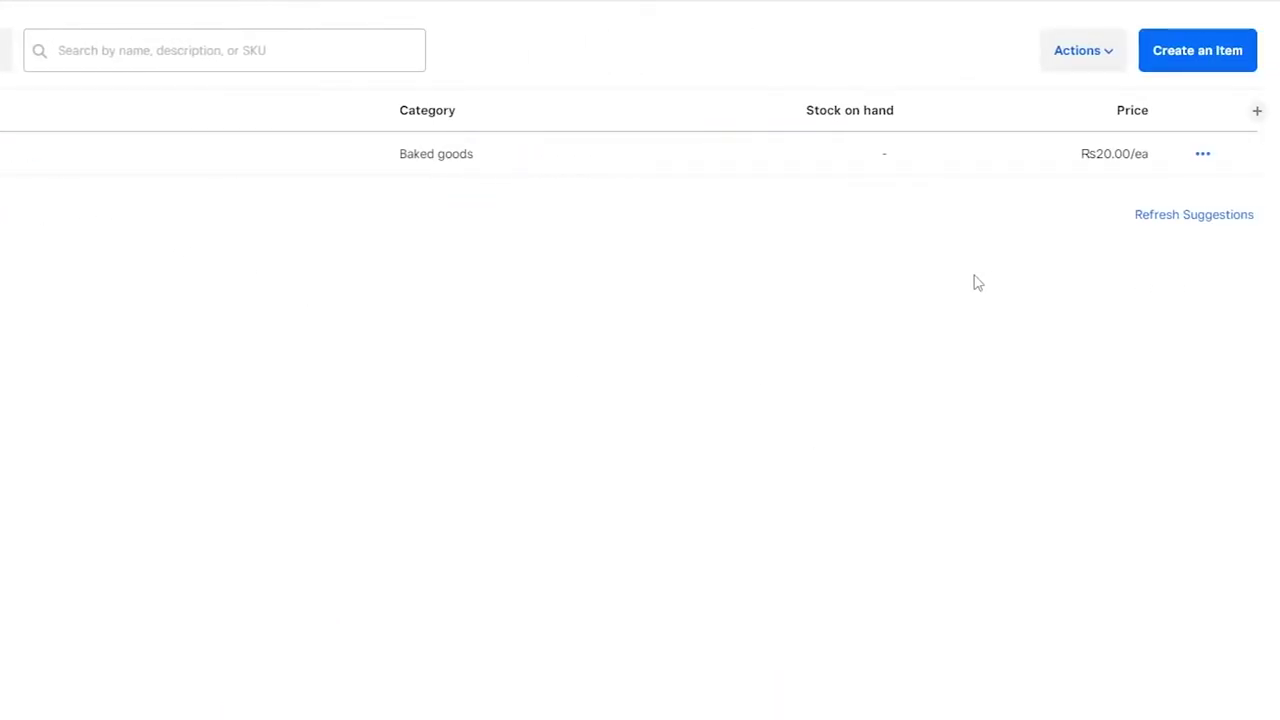
{"action": "left_click", "coordinate": [1206, 64]}
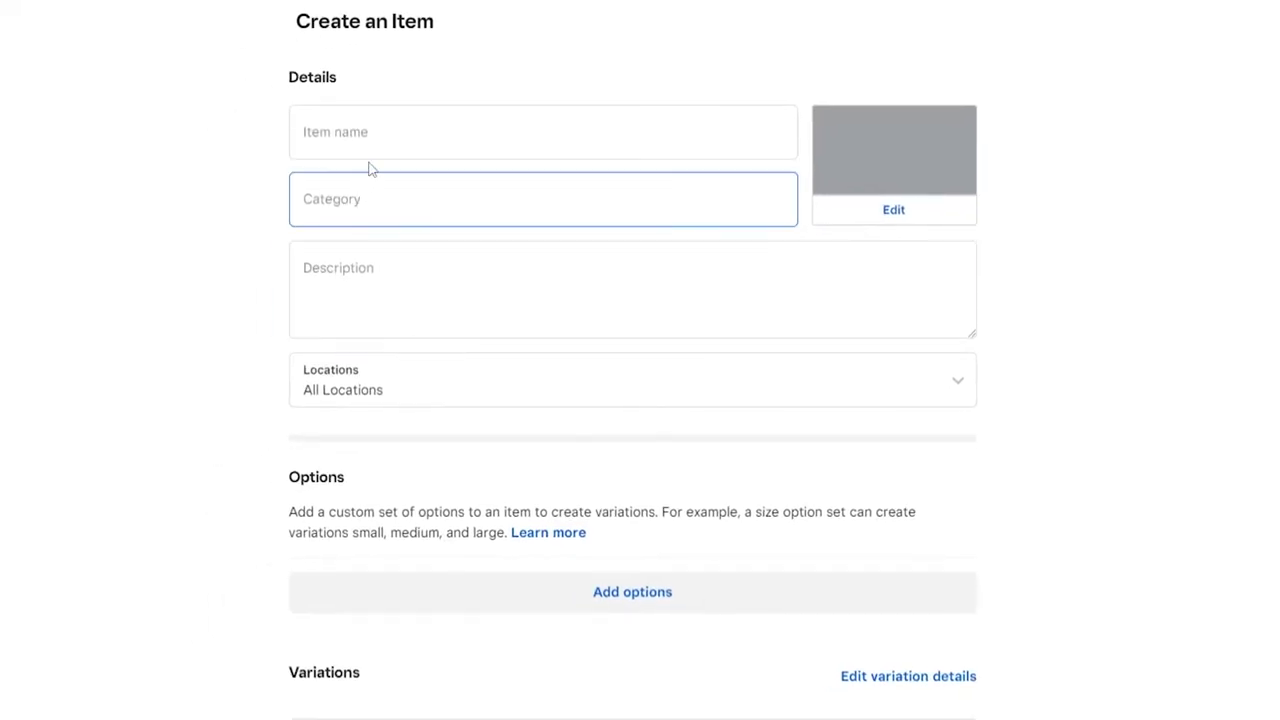
{"action": "left_click", "coordinate": [378, 140]}
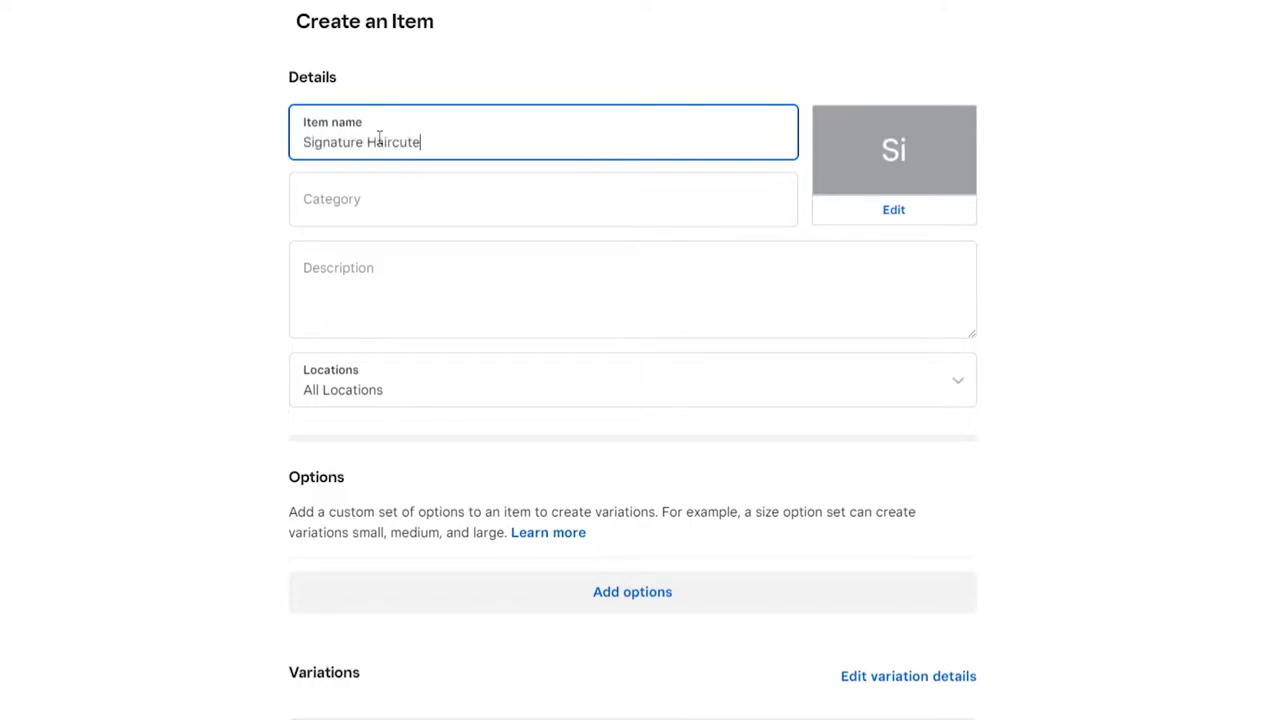
{"action": "left_click", "coordinate": [390, 203]}
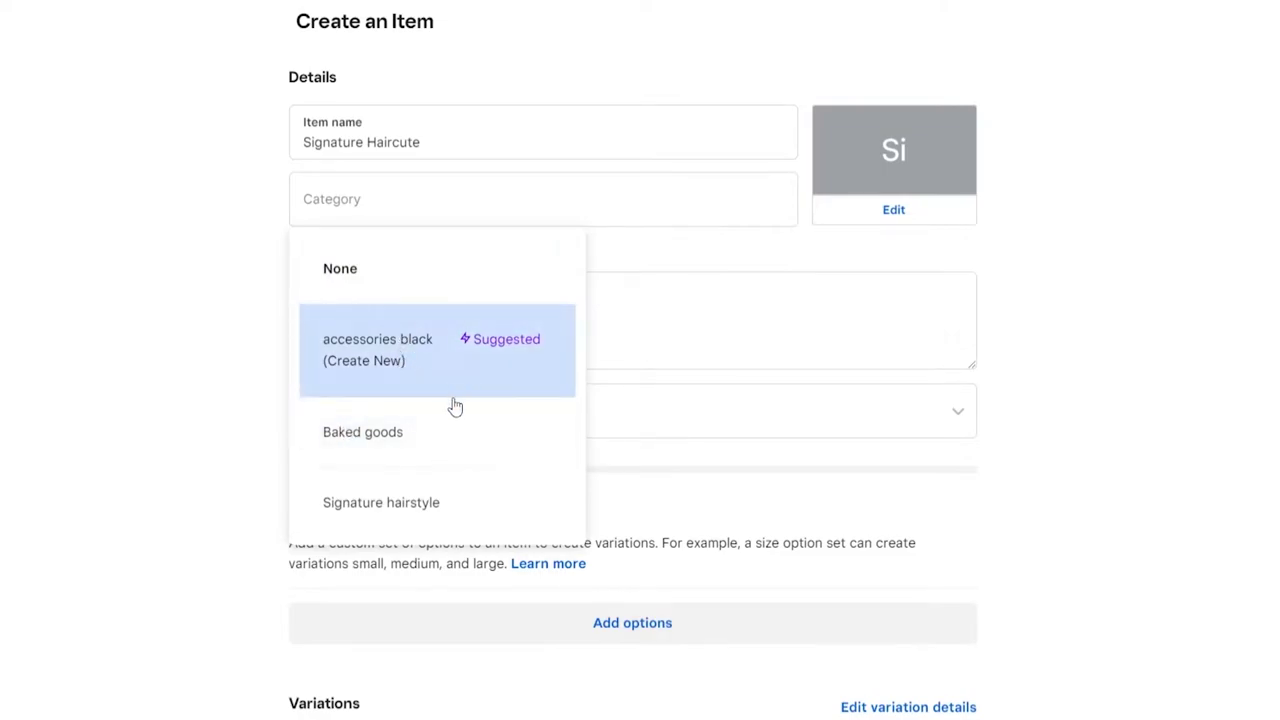
{"action": "scroll", "coordinate": [454, 437], "scroll_direction": "down", "scroll_amount": 2}
{"action": "scroll", "coordinate": [454, 486], "scroll_direction": "up", "scroll_amount": 2}
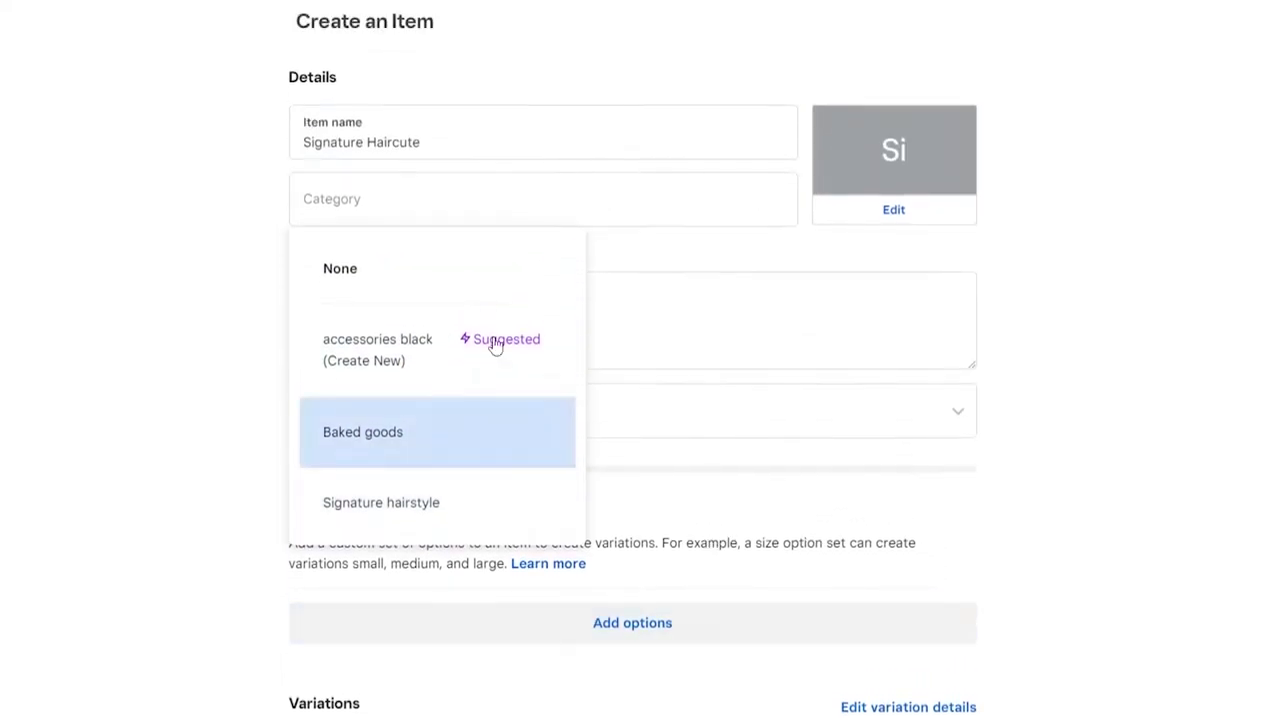
{"action": "left_click", "coordinate": [428, 512]}
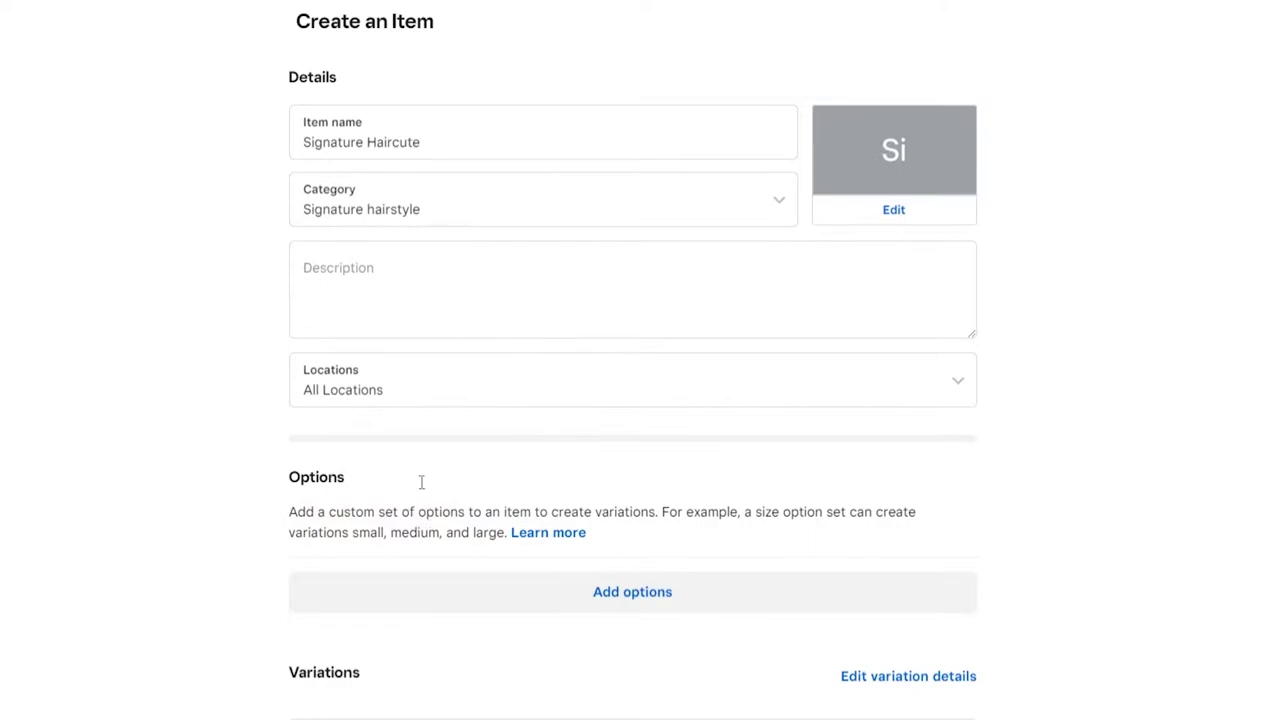
{"action": "left_click", "coordinate": [435, 254]}
{"action": "left_click", "coordinate": [373, 291]}
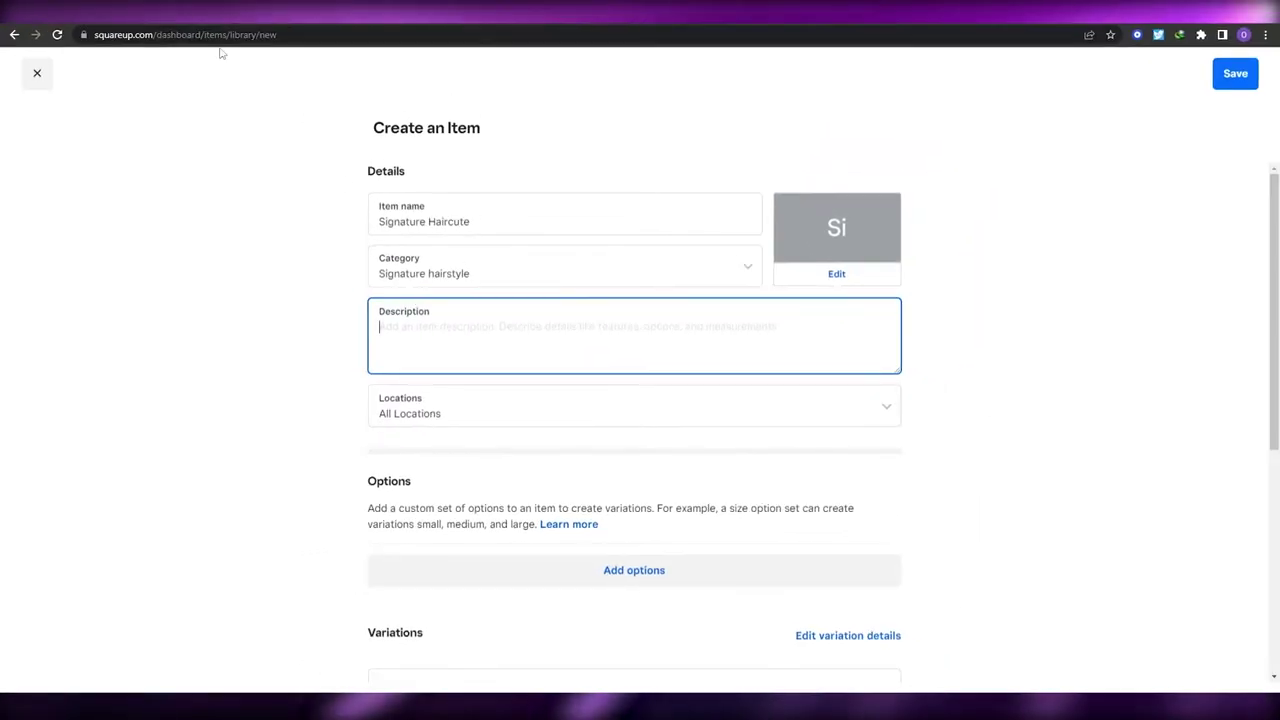
Step: Search Google Images for a hairstyle and save crew-cut-for-men-500x333 to Pictures
{"action": "key", "text": "ctrl+t"}
{"action": "type", "text": "hiar"}
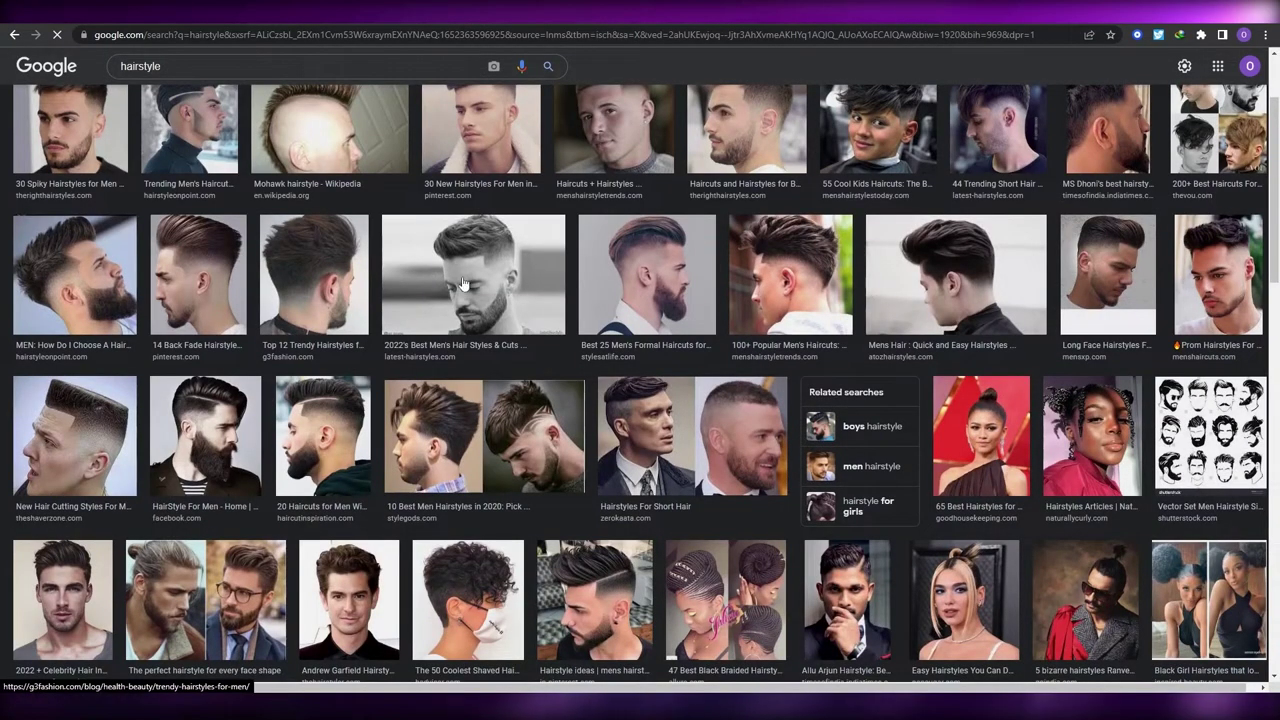
{"action": "left_click", "coordinate": [457, 443]}
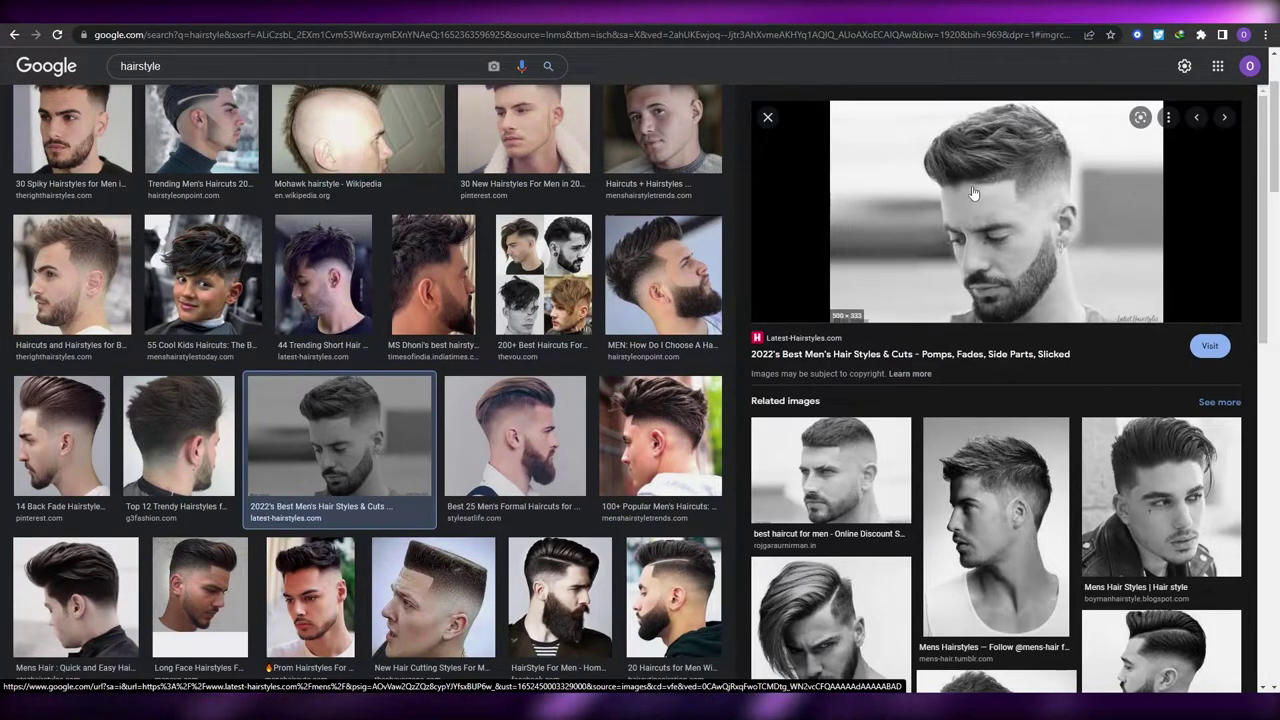
{"action": "right_click", "coordinate": [974, 200]}
{"action": "left_click", "coordinate": [1036, 328]}
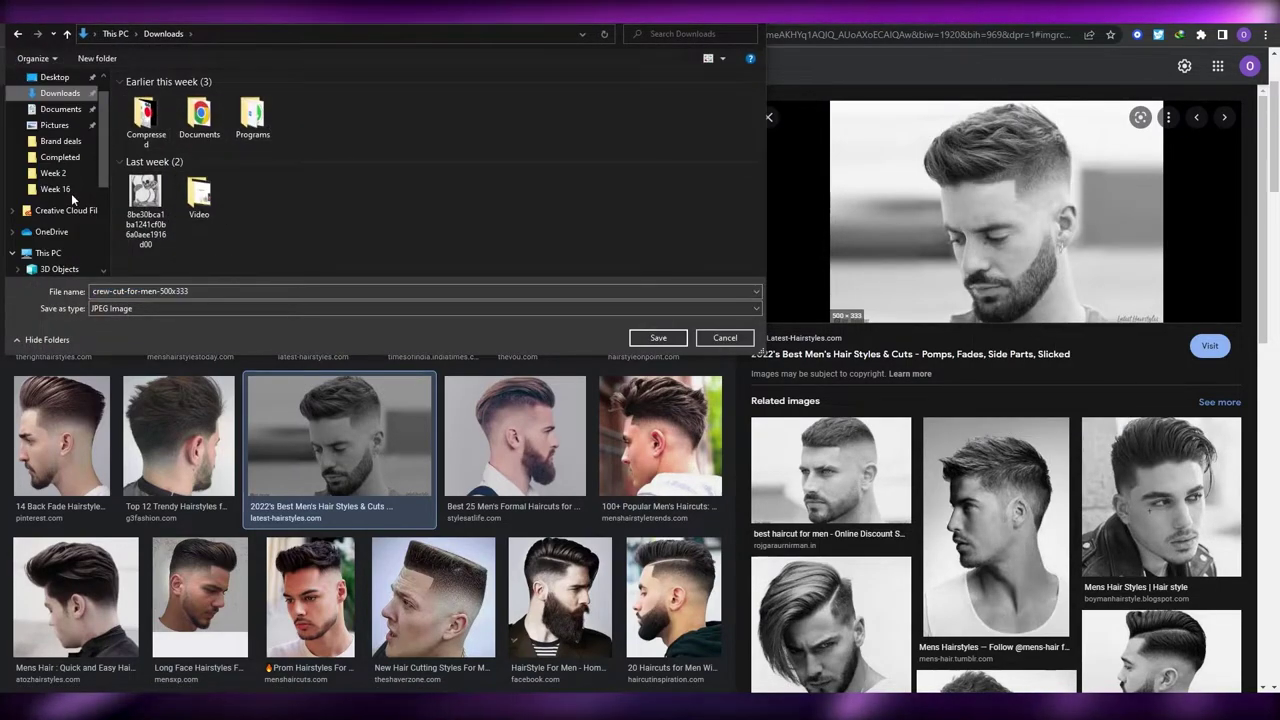
{"action": "scroll", "coordinate": [60, 140], "scroll_direction": "down", "scroll_amount": 1}
{"action": "left_click", "coordinate": [54, 108]}
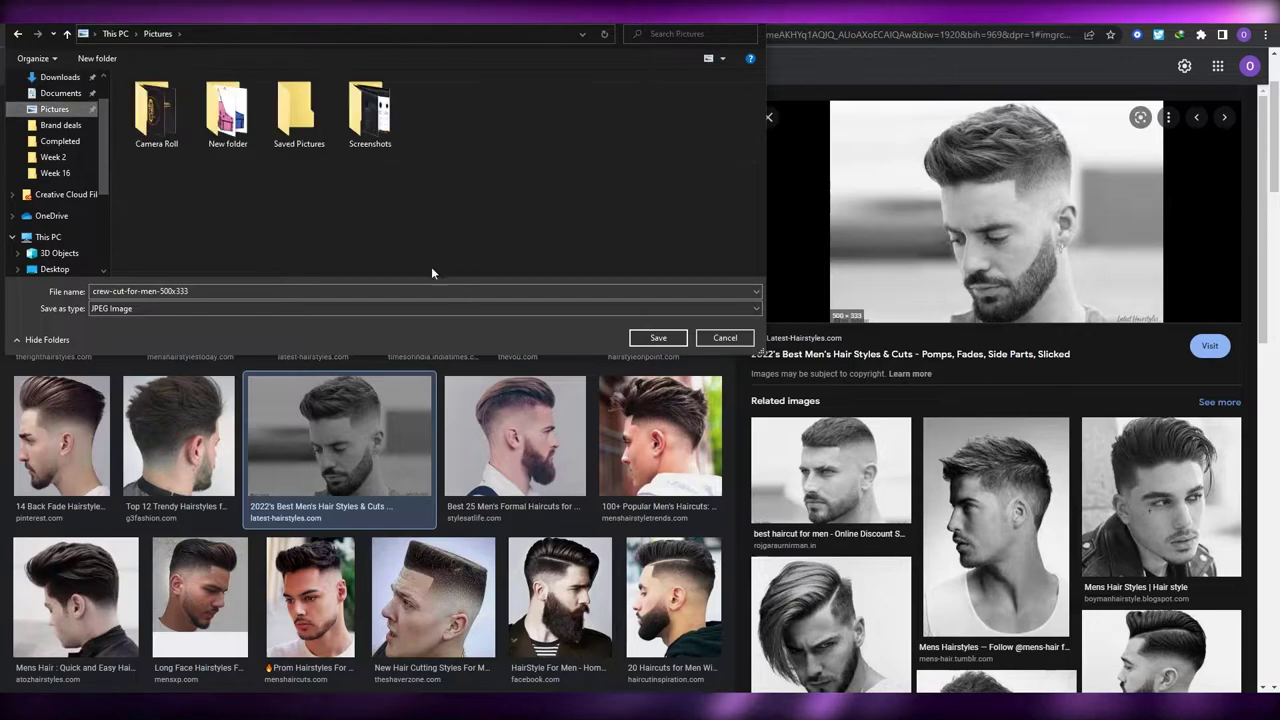
{"action": "left_click", "coordinate": [640, 337]}
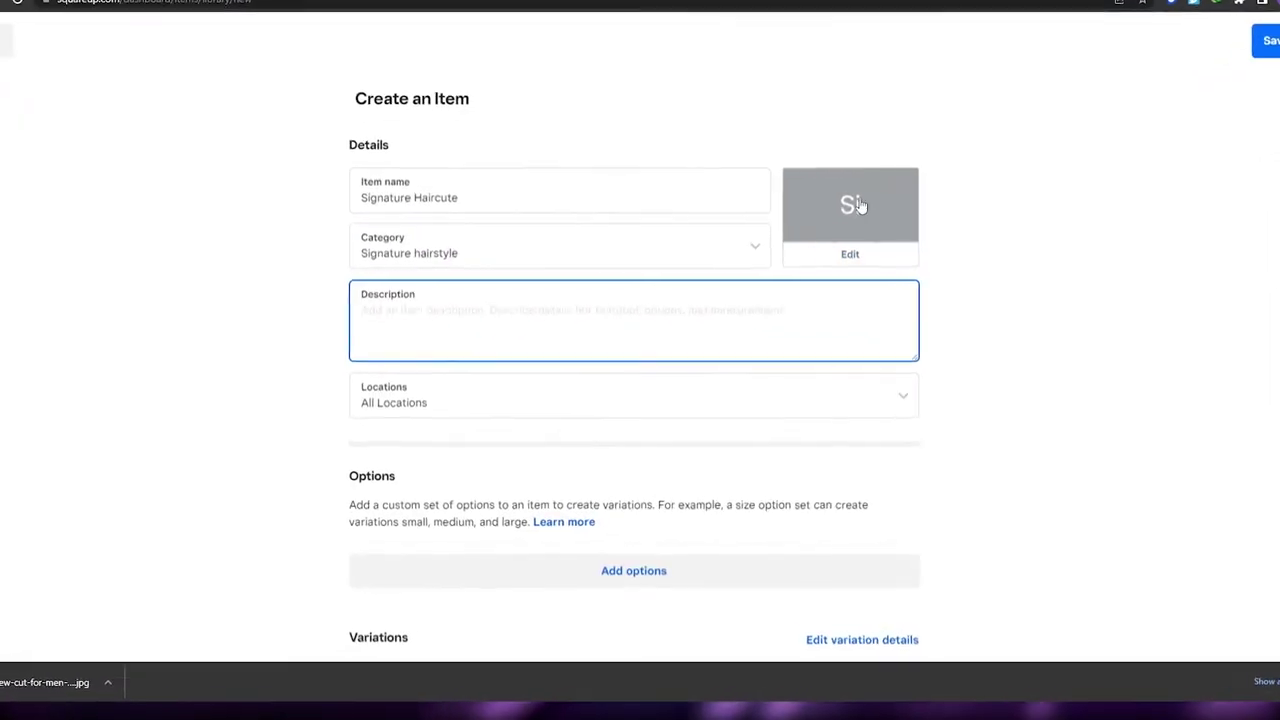
Step: Upload the crew-cut photo as the Signature Haircute item's tile image
{"action": "left_click", "coordinate": [835, 275]}
{"action": "left_click", "coordinate": [838, 287]}
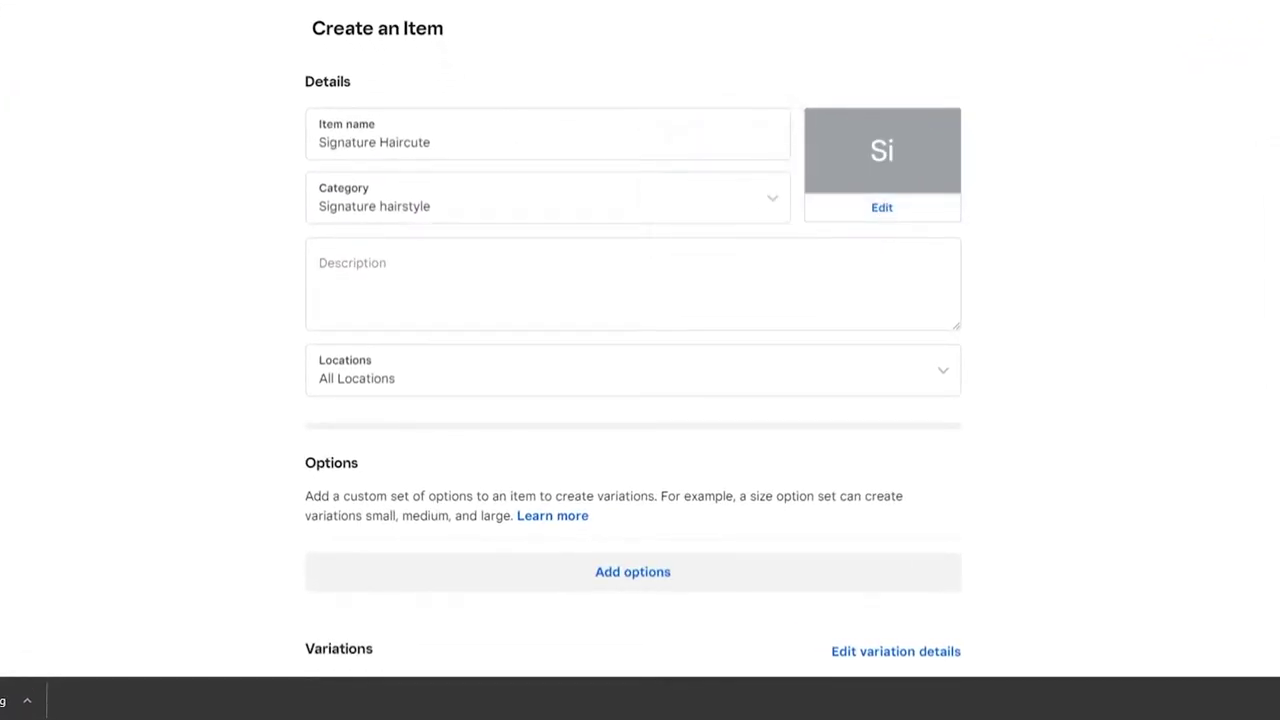
{"action": "left_click", "coordinate": [920, 180]}
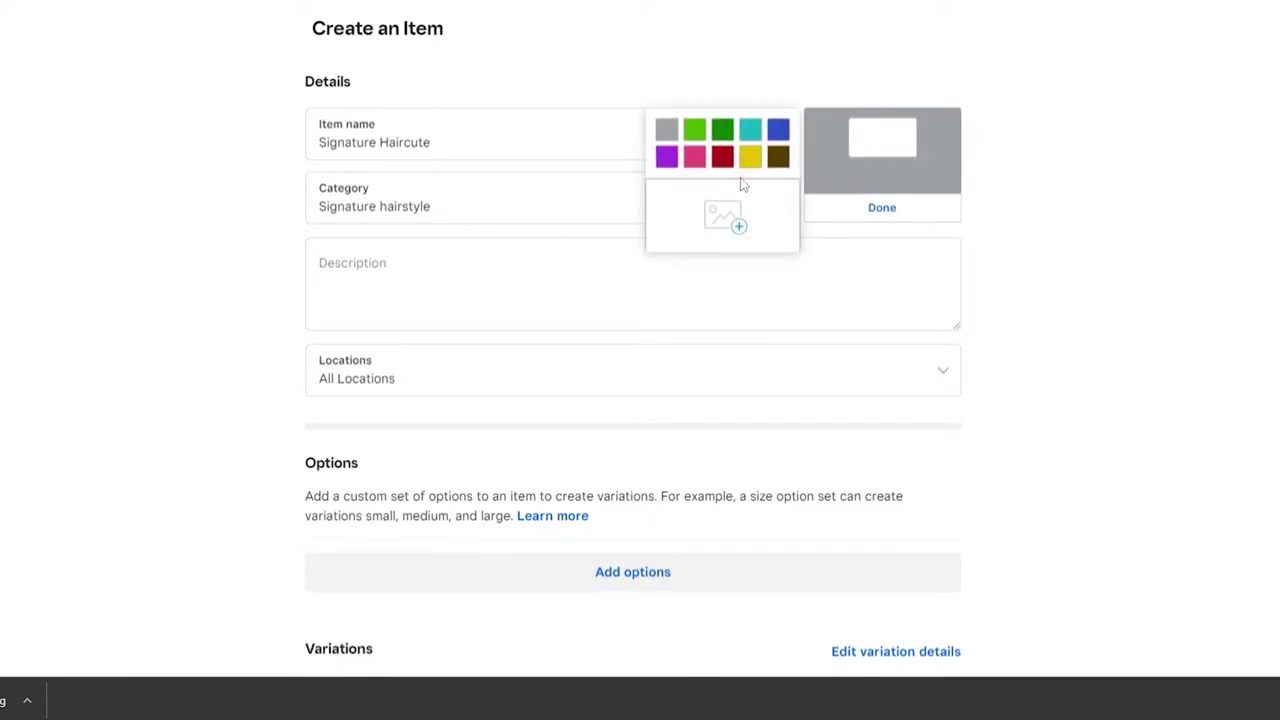
{"action": "left_click", "coordinate": [737, 220]}
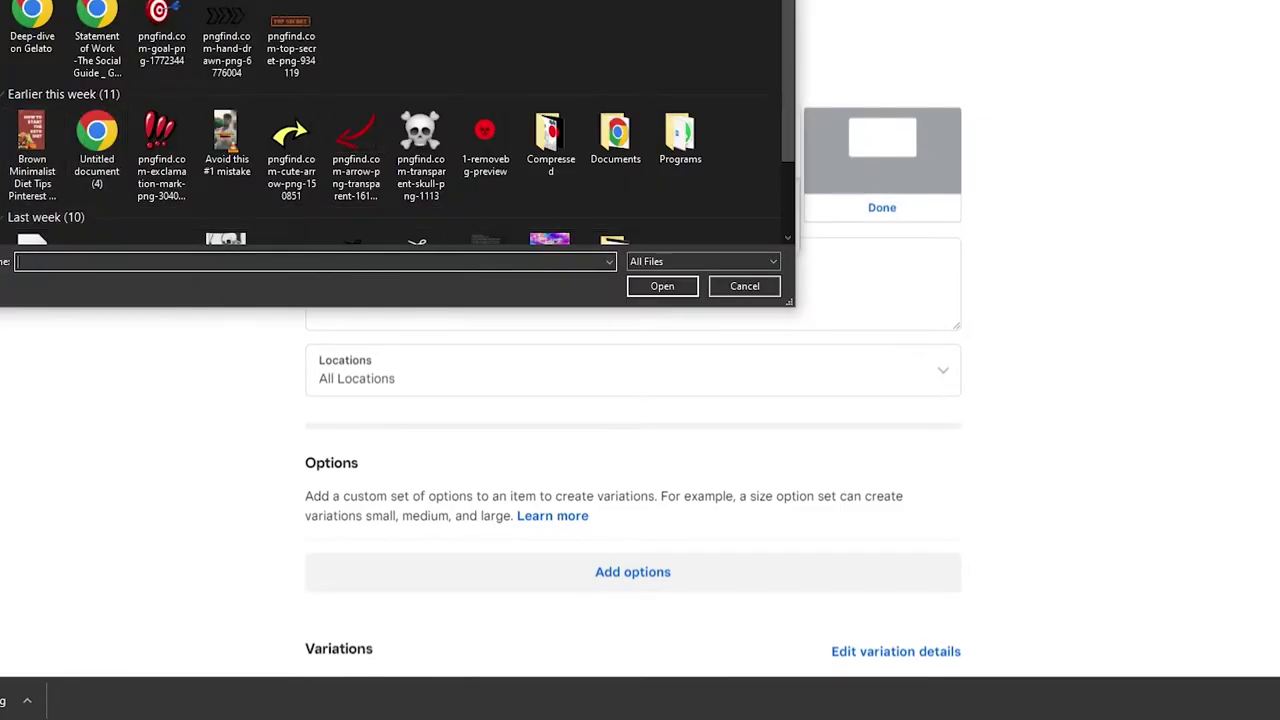
{"action": "double_click", "coordinate": [470, 25]}
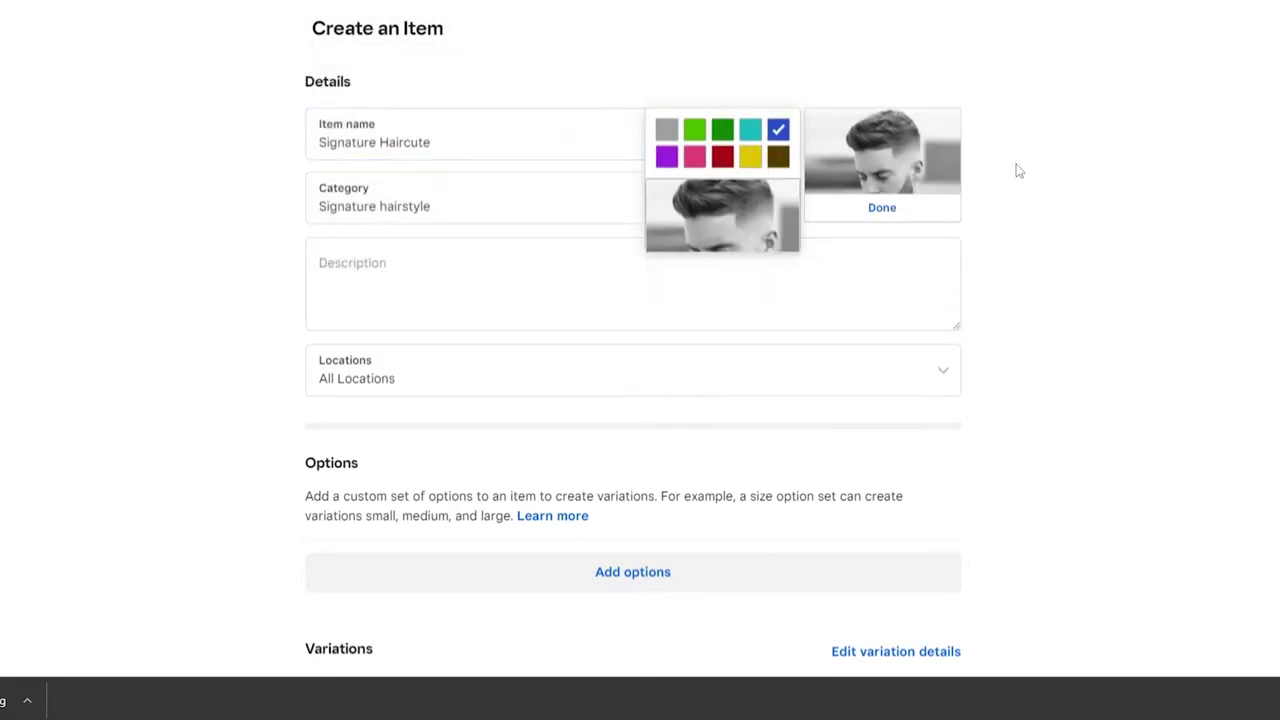
{"action": "left_click", "coordinate": [884, 211]}
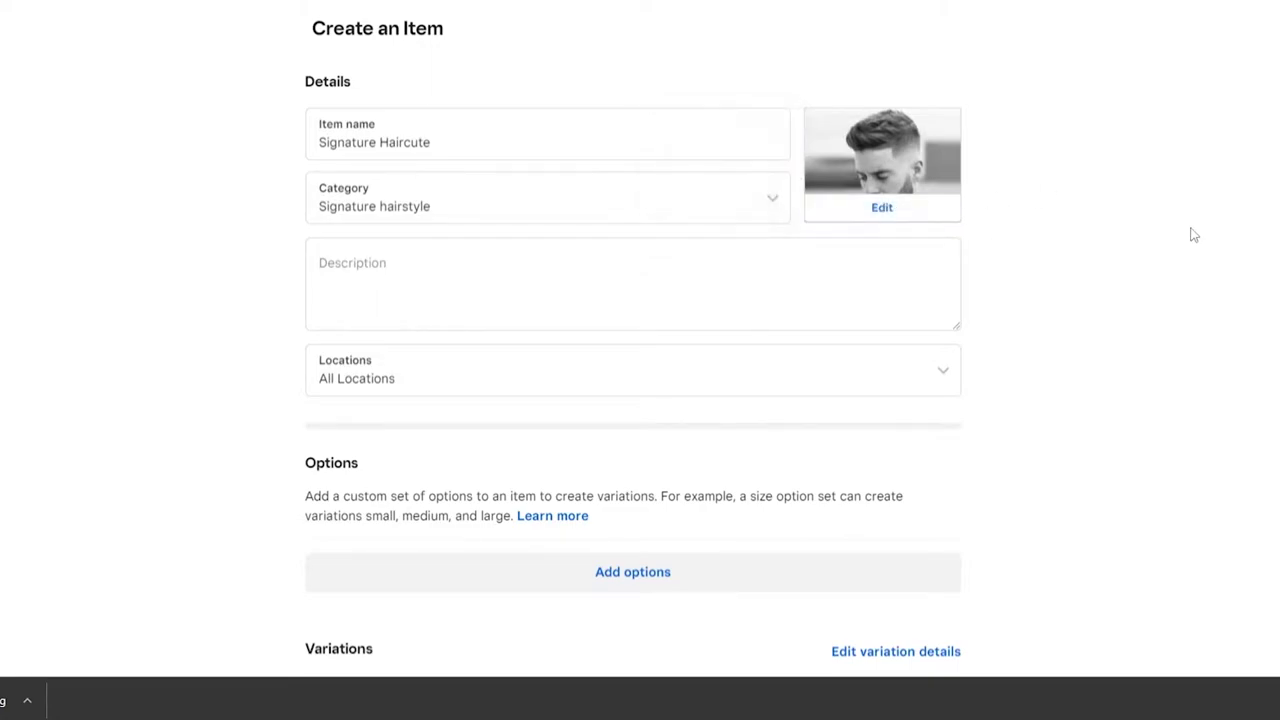
Step: Set the item's price to Rs25.00 and save it to the library
{"action": "left_click", "coordinate": [628, 251]}
{"action": "scroll", "coordinate": [322, 74], "scroll_direction": "down", "scroll_amount": 3}
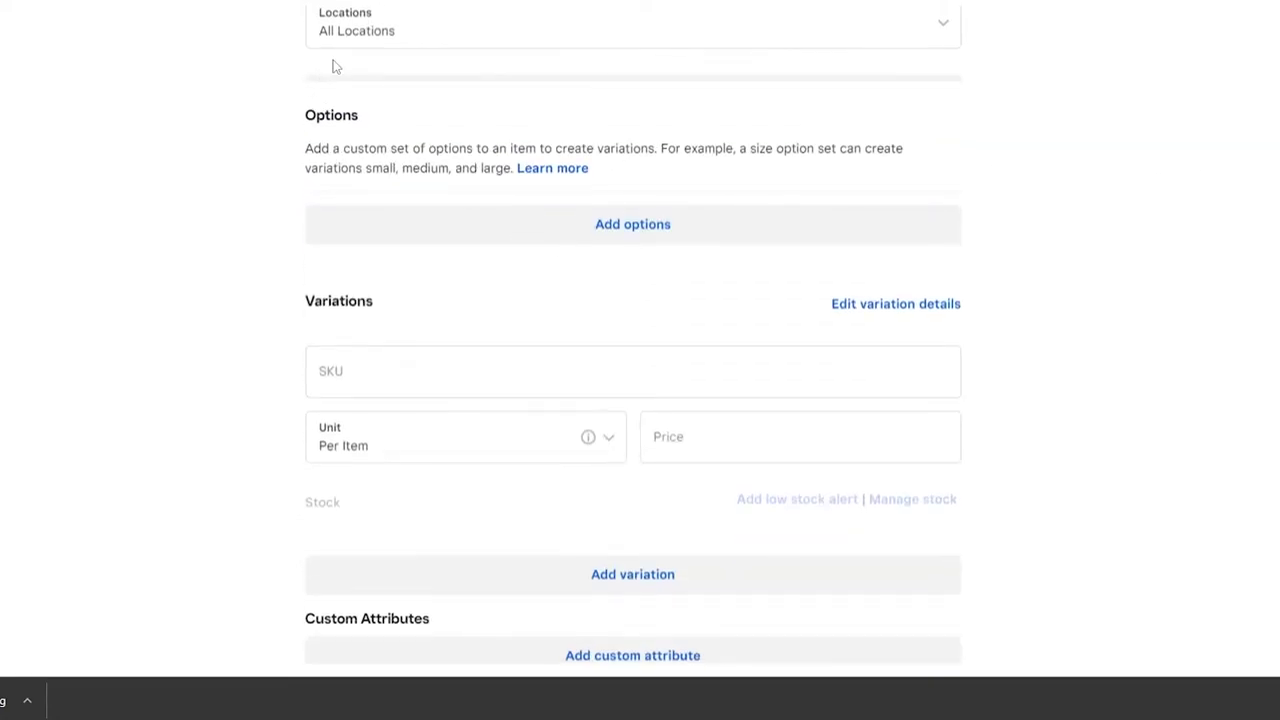
{"action": "scroll", "coordinate": [337, 90], "scroll_direction": "down", "scroll_amount": 2}
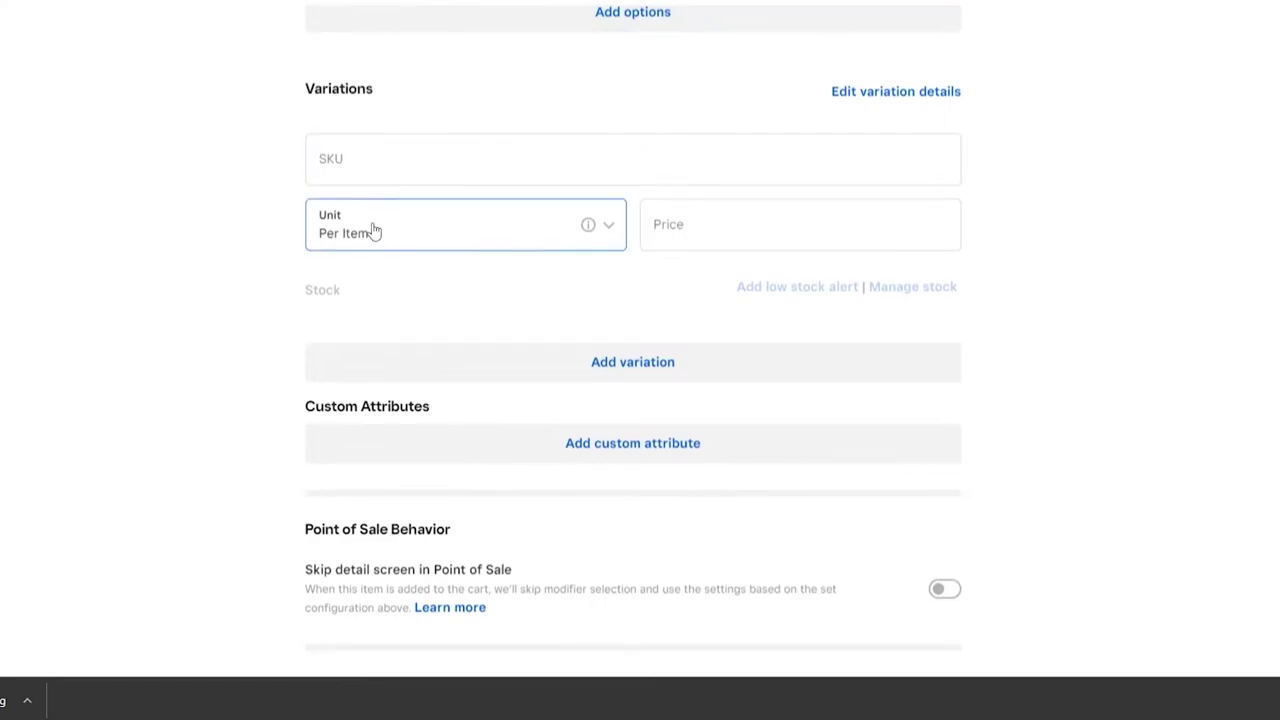
{"action": "left_click", "coordinate": [734, 238]}
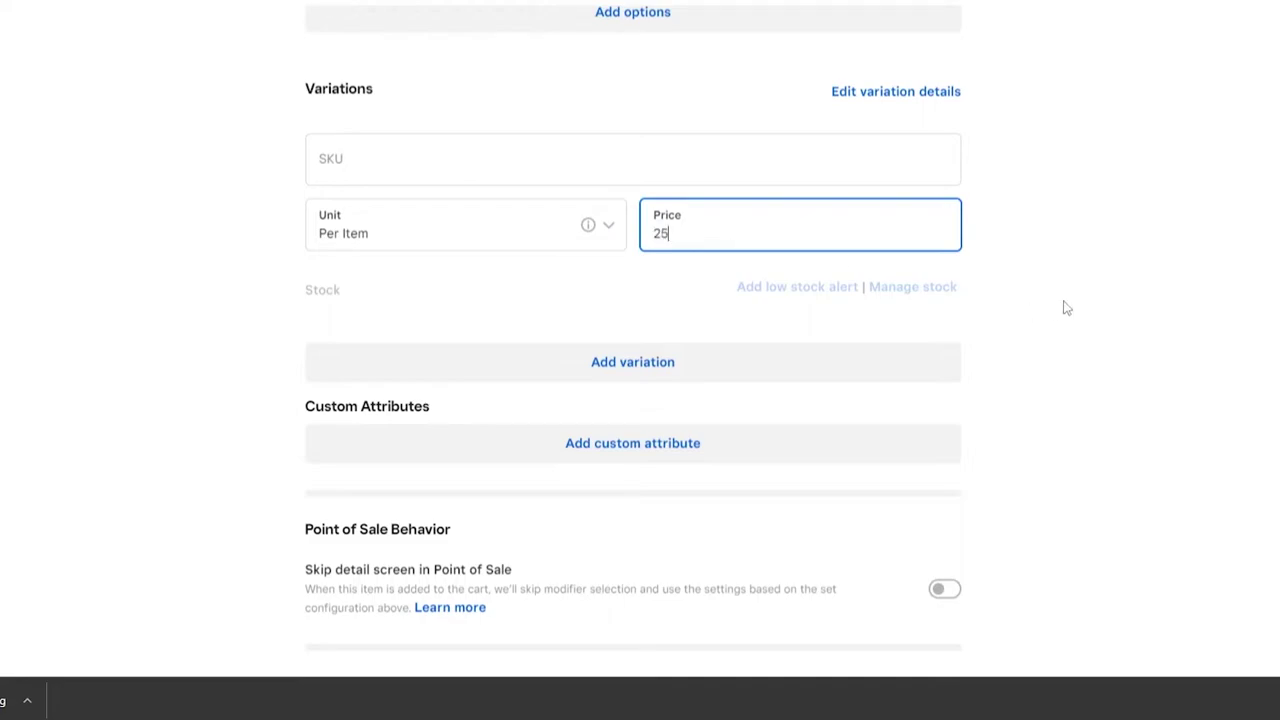
{"action": "left_click", "coordinate": [562, 418]}
{"action": "scroll", "coordinate": [992, 492], "scroll_direction": "up", "scroll_amount": 3}
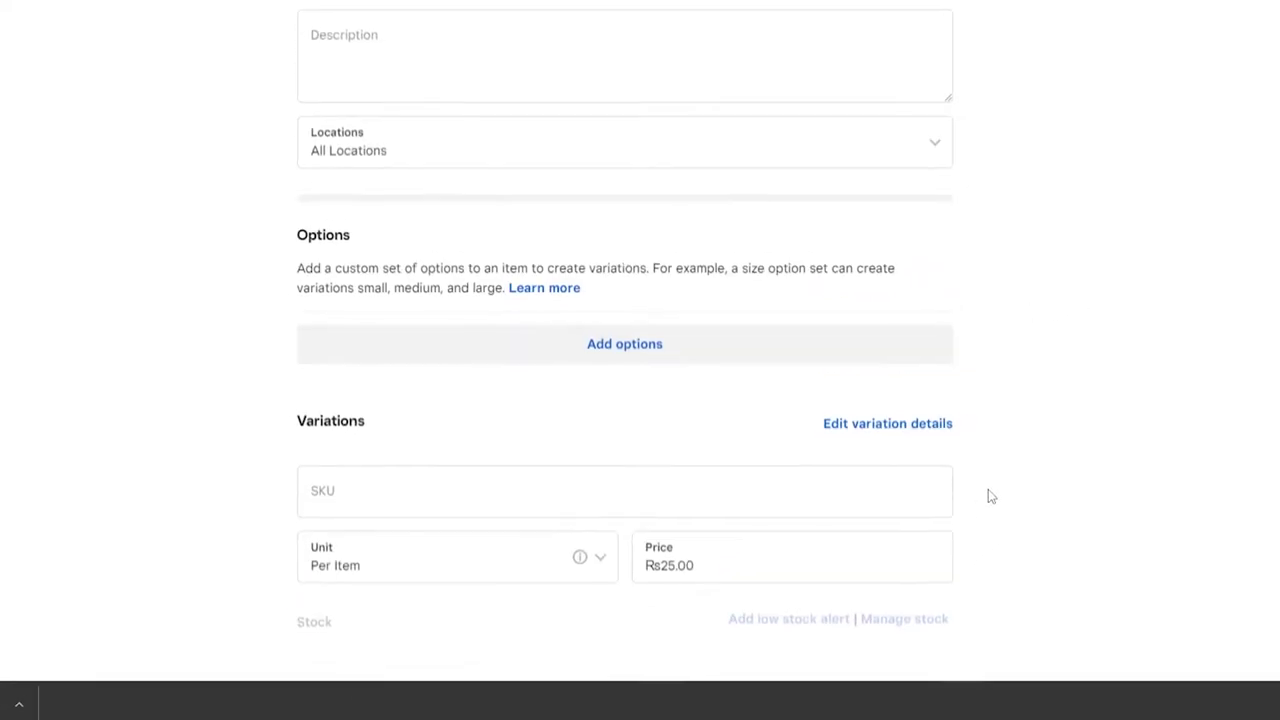
{"action": "left_click", "coordinate": [1239, 30]}
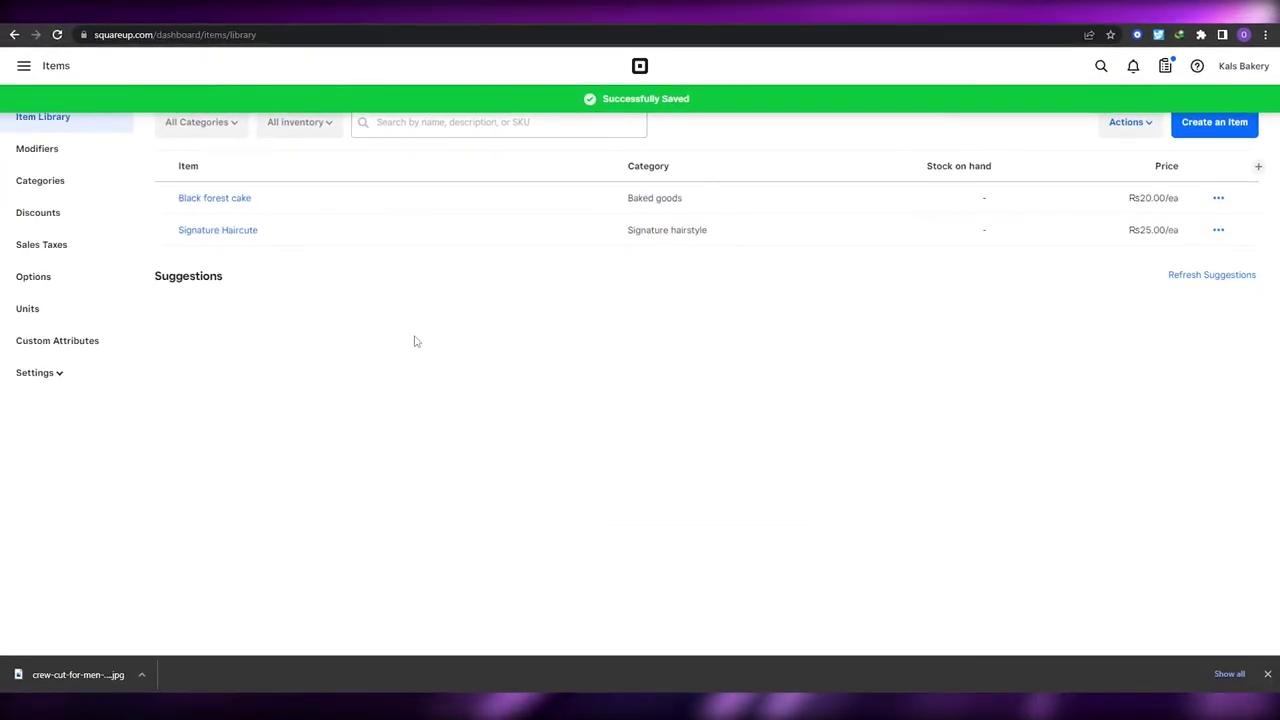
Step: Use the main navigation menu to head from Items to Customers
{"action": "left_click", "coordinate": [23, 65]}
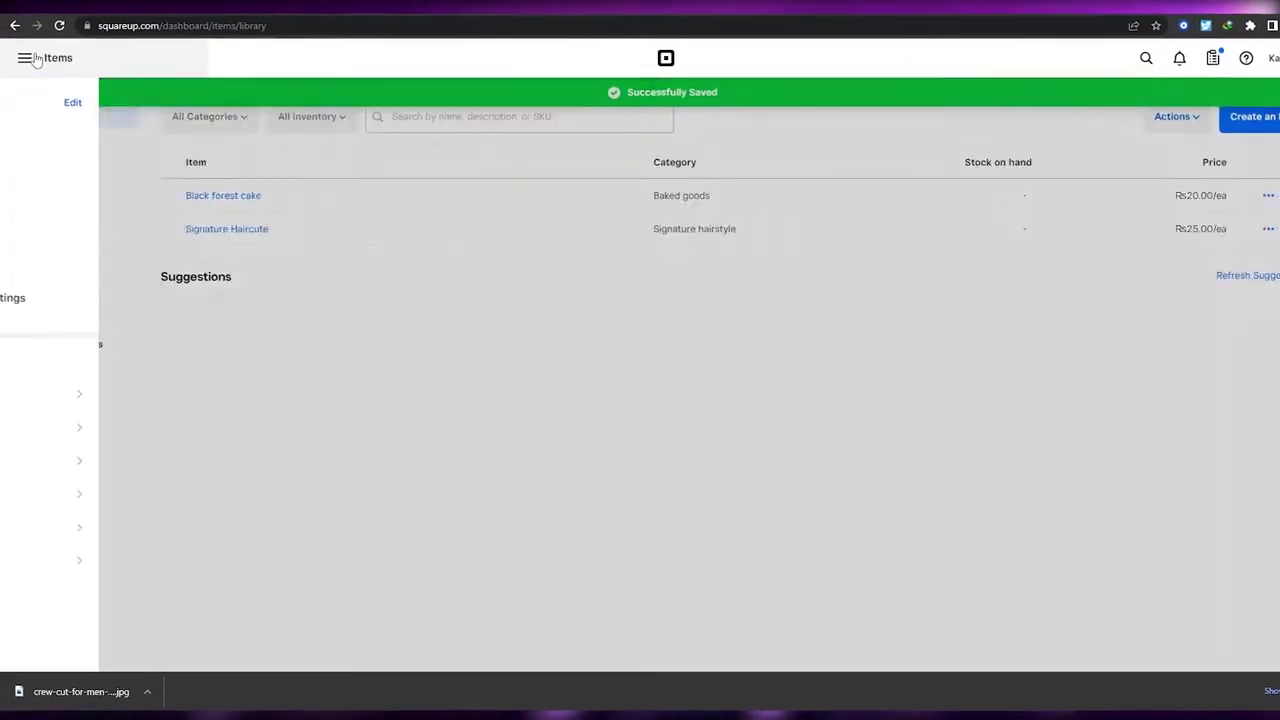
{"action": "left_click", "coordinate": [377, 265]}
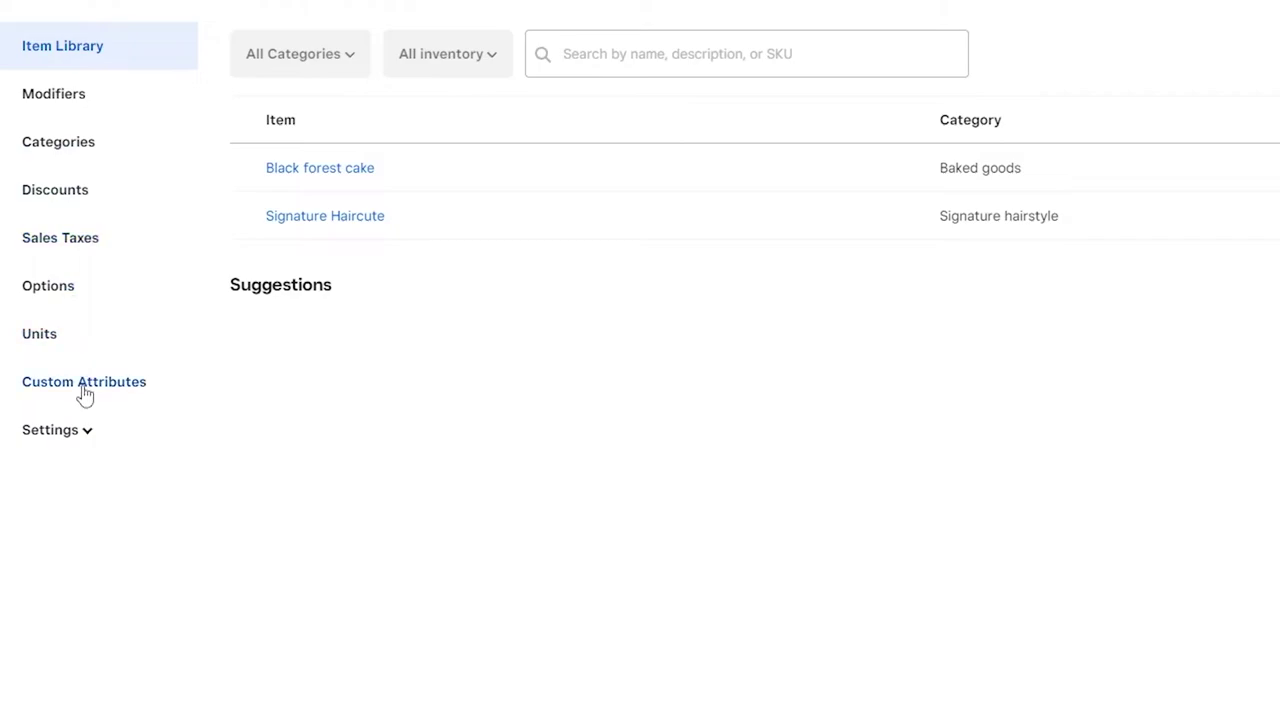
{"action": "left_click", "coordinate": [14, 23]}
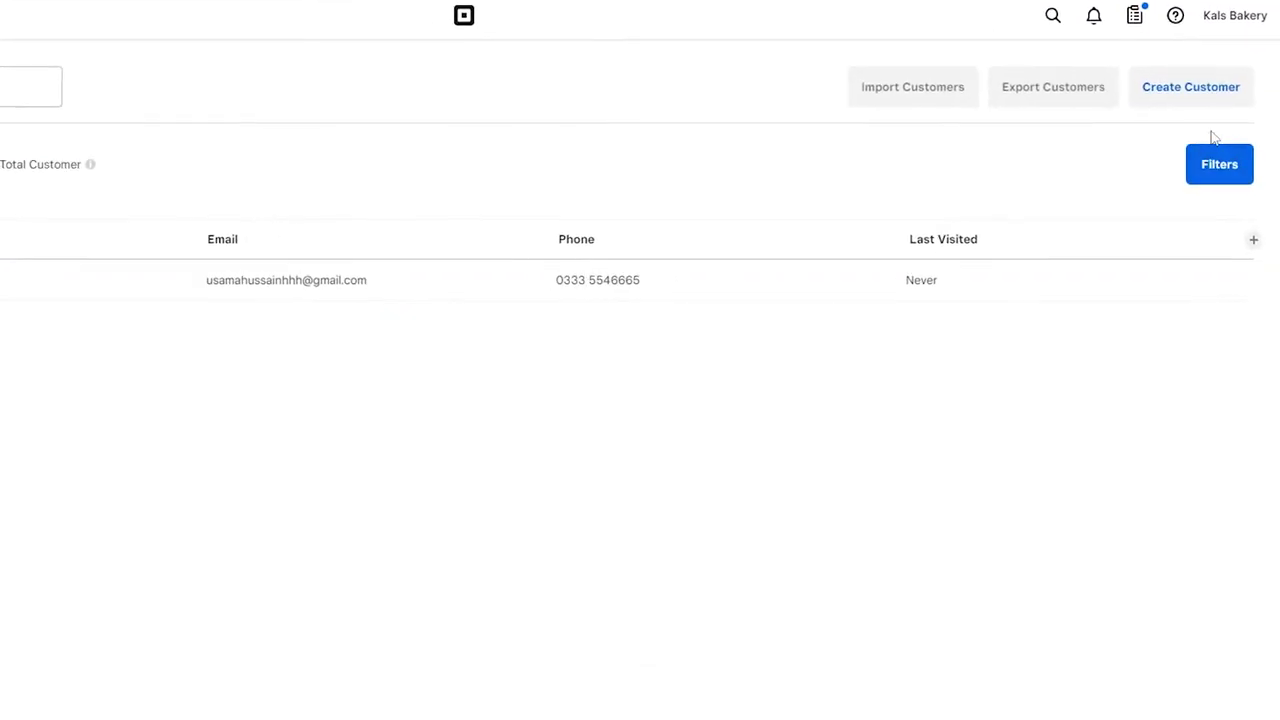
{"action": "left_click", "coordinate": [1191, 82]}
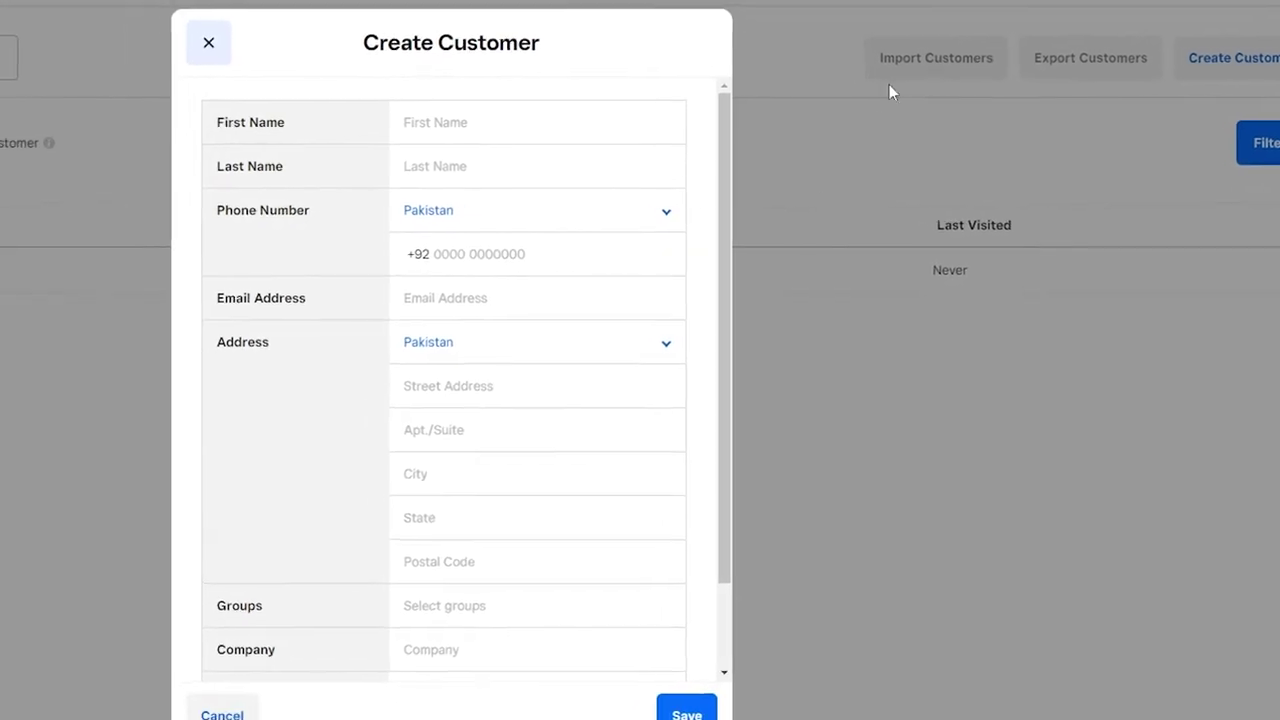
{"action": "left_click", "coordinate": [421, 58]}
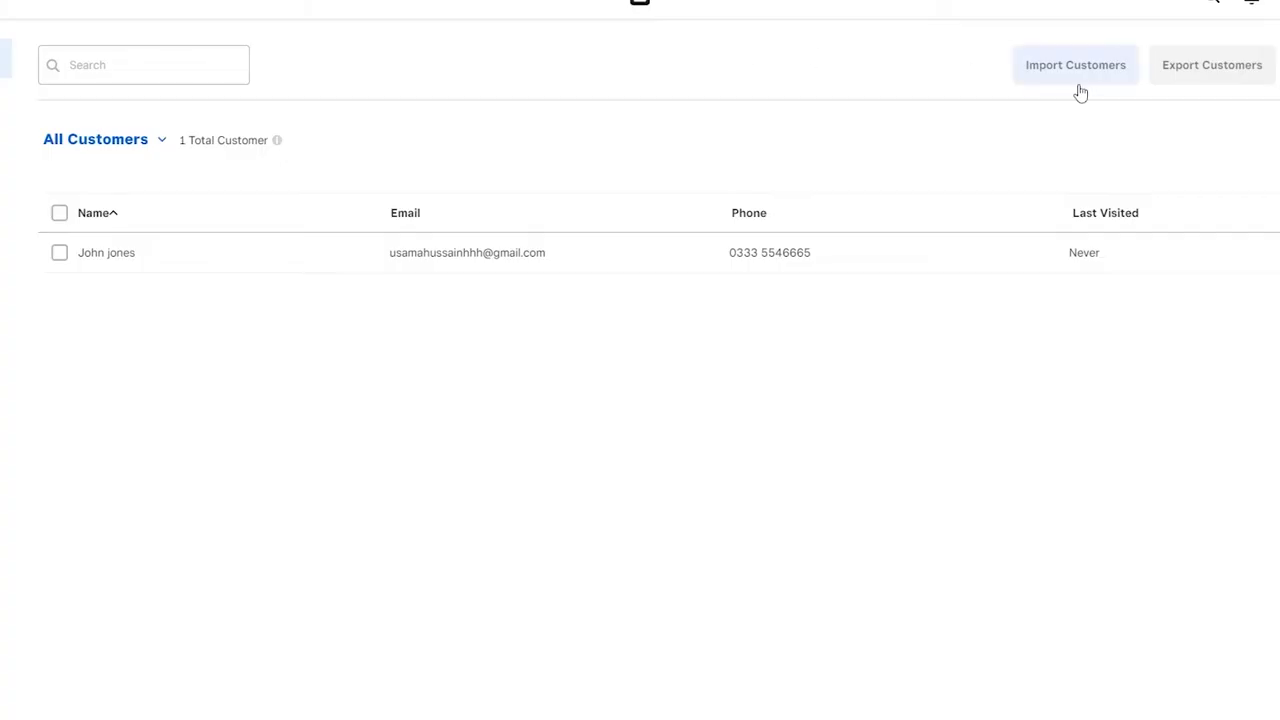
{"action": "left_click", "coordinate": [1062, 74]}
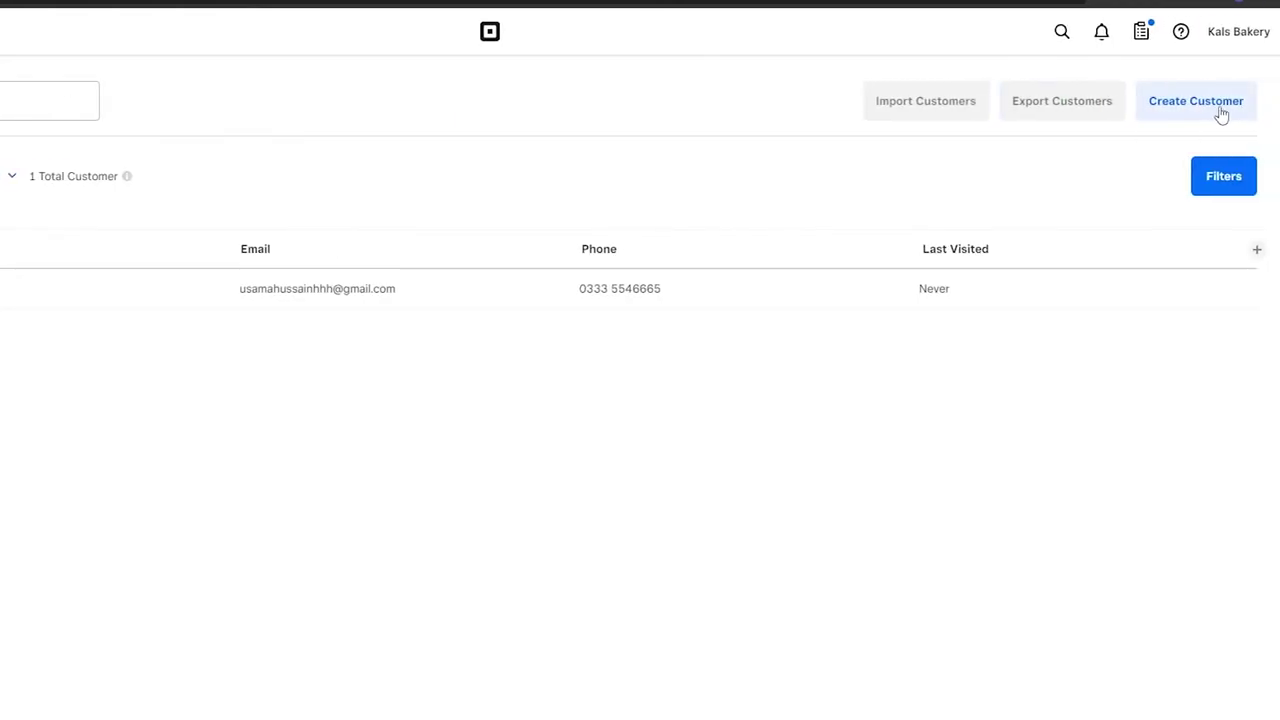
{"action": "left_click", "coordinate": [1262, 101]}
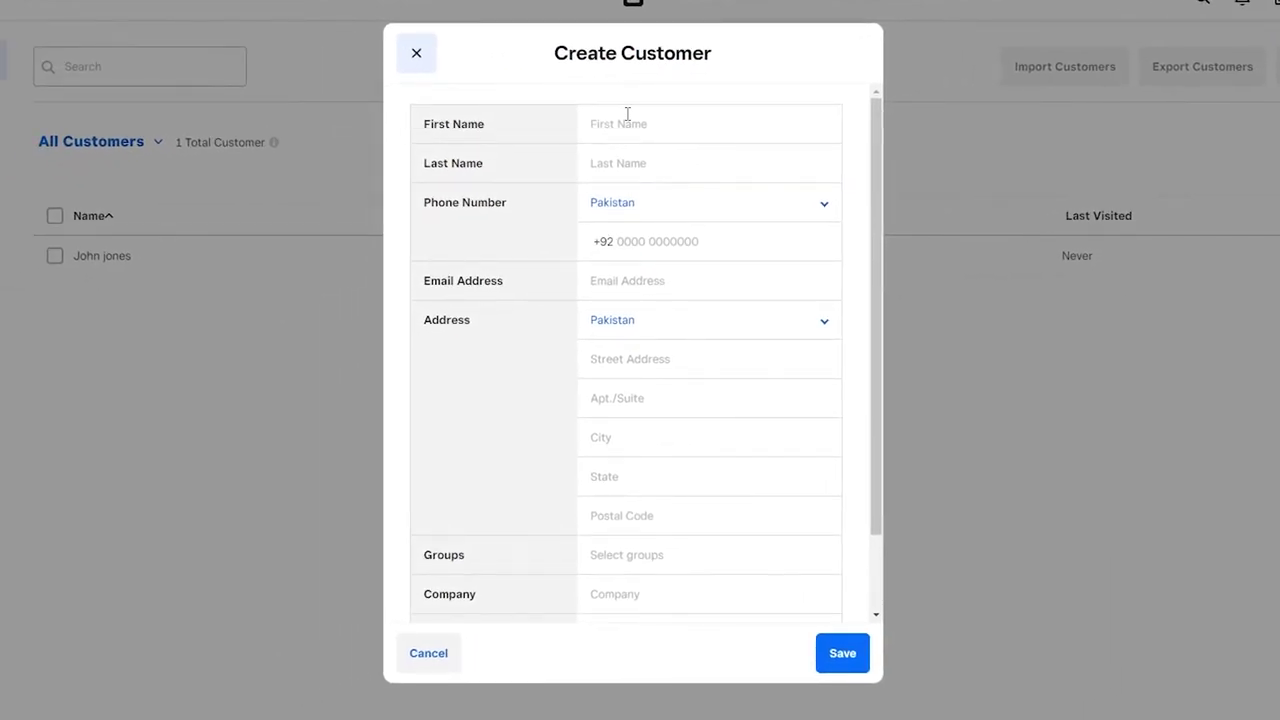
{"action": "scroll", "coordinate": [620, 232], "scroll_direction": "down", "scroll_amount": 2}
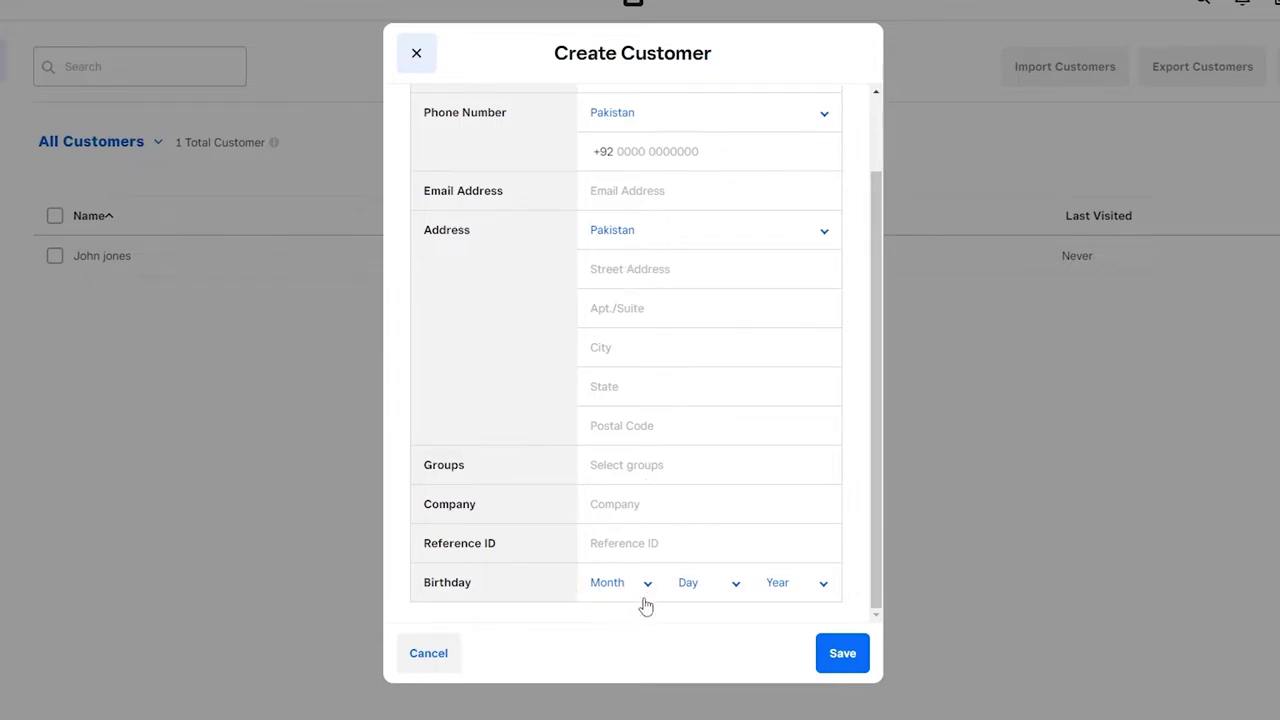
{"action": "scroll", "coordinate": [680, 560], "scroll_direction": "up", "scroll_amount": 2}
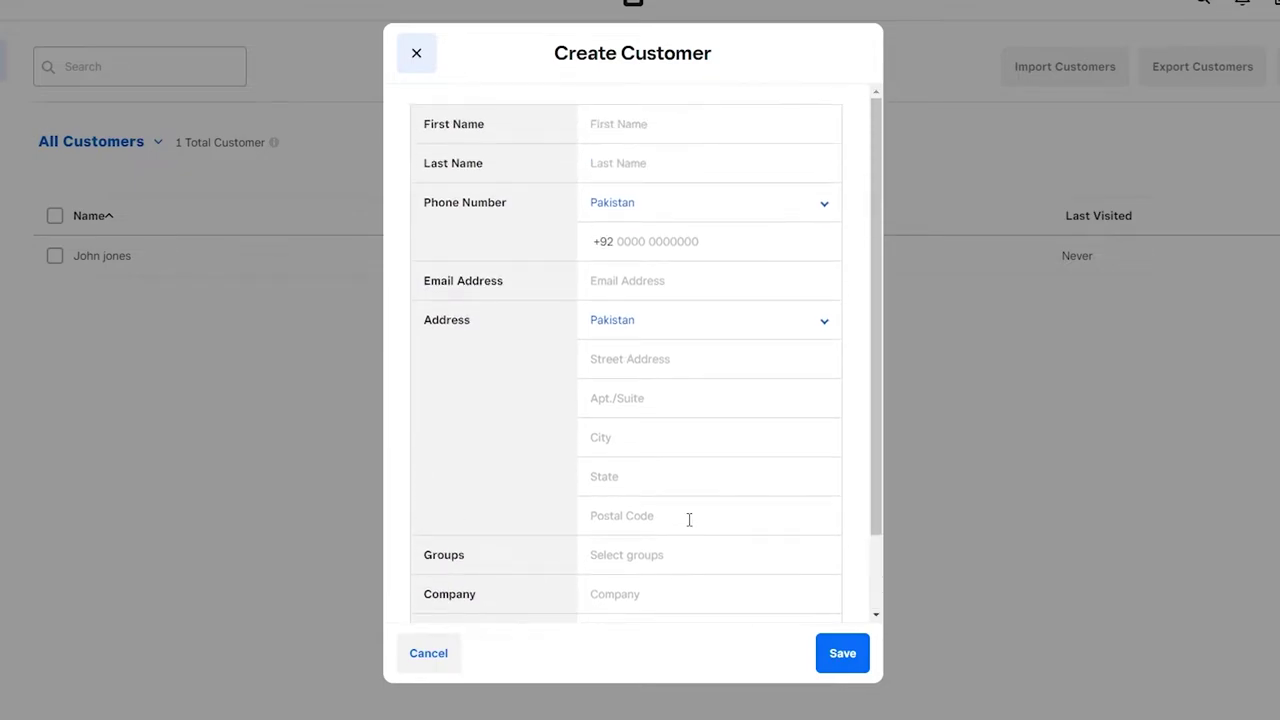
{"action": "left_click", "coordinate": [425, 655]}
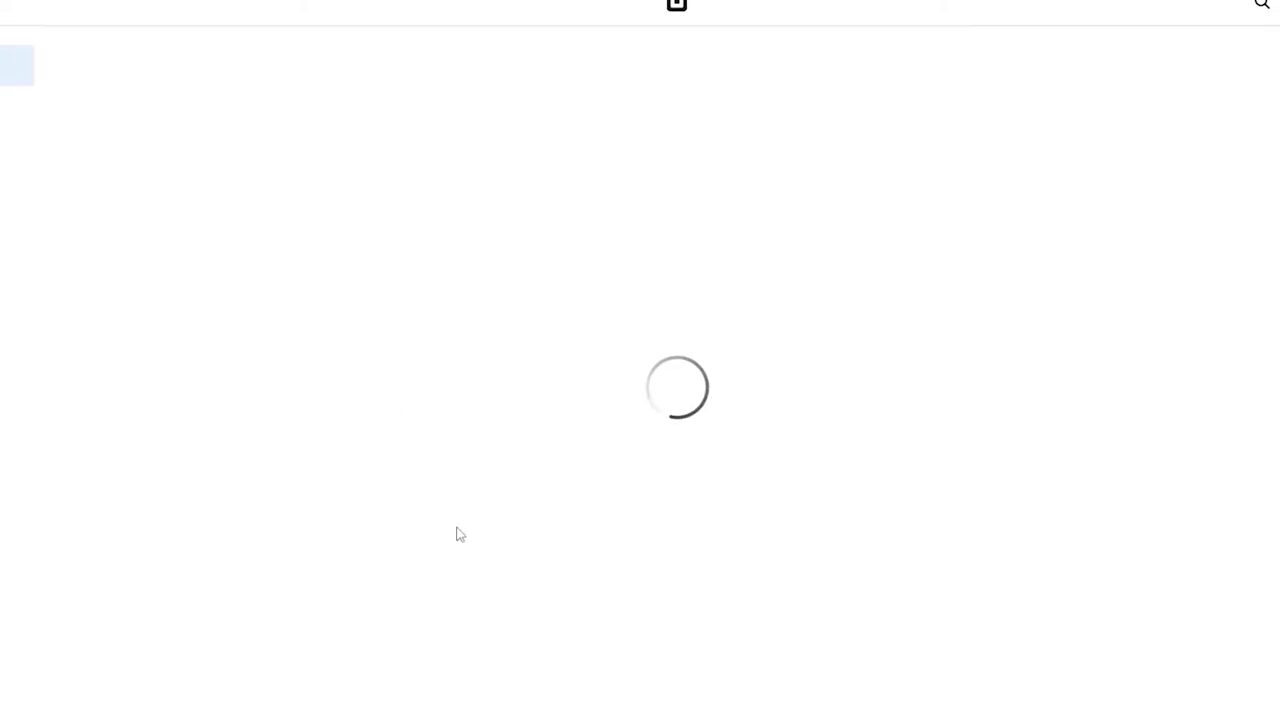
Step: Check the empty Transactions page, then open Ecommerce > Online sales channels and manage ordering partners
{"action": "left_click", "coordinate": [32, 27]}
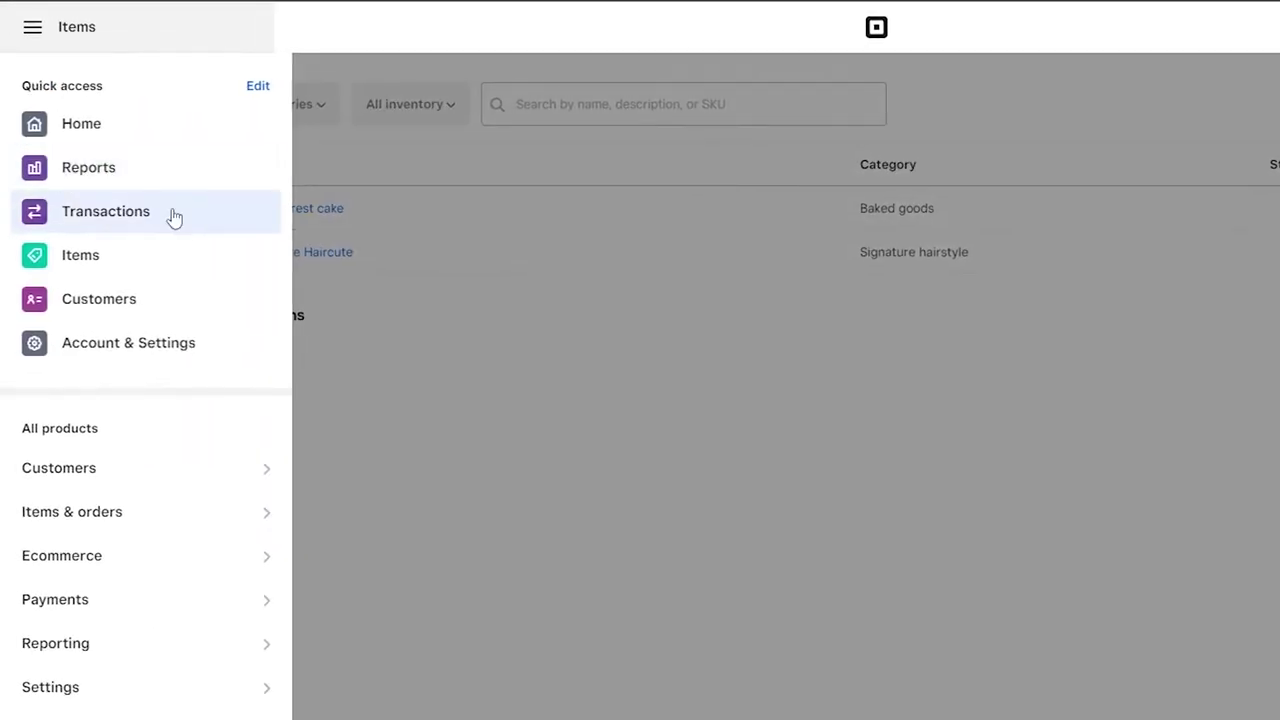
{"action": "left_click", "coordinate": [174, 217]}
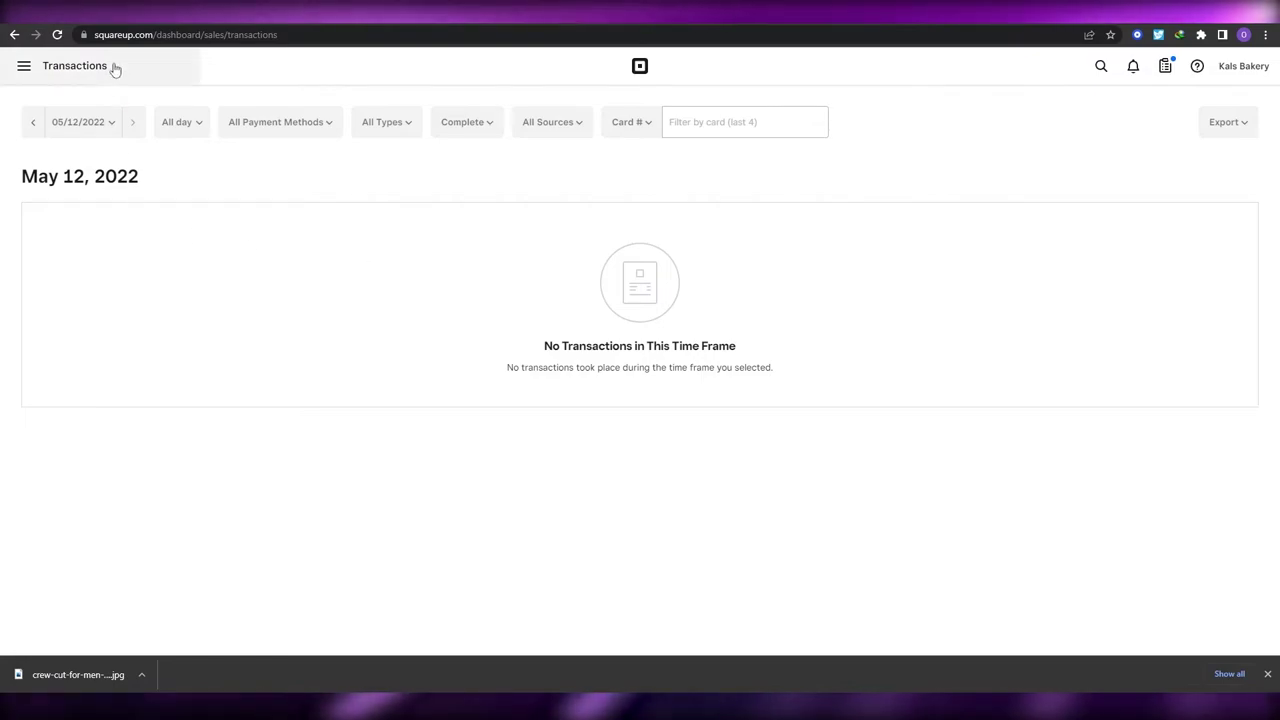
{"action": "left_click", "coordinate": [24, 66]}
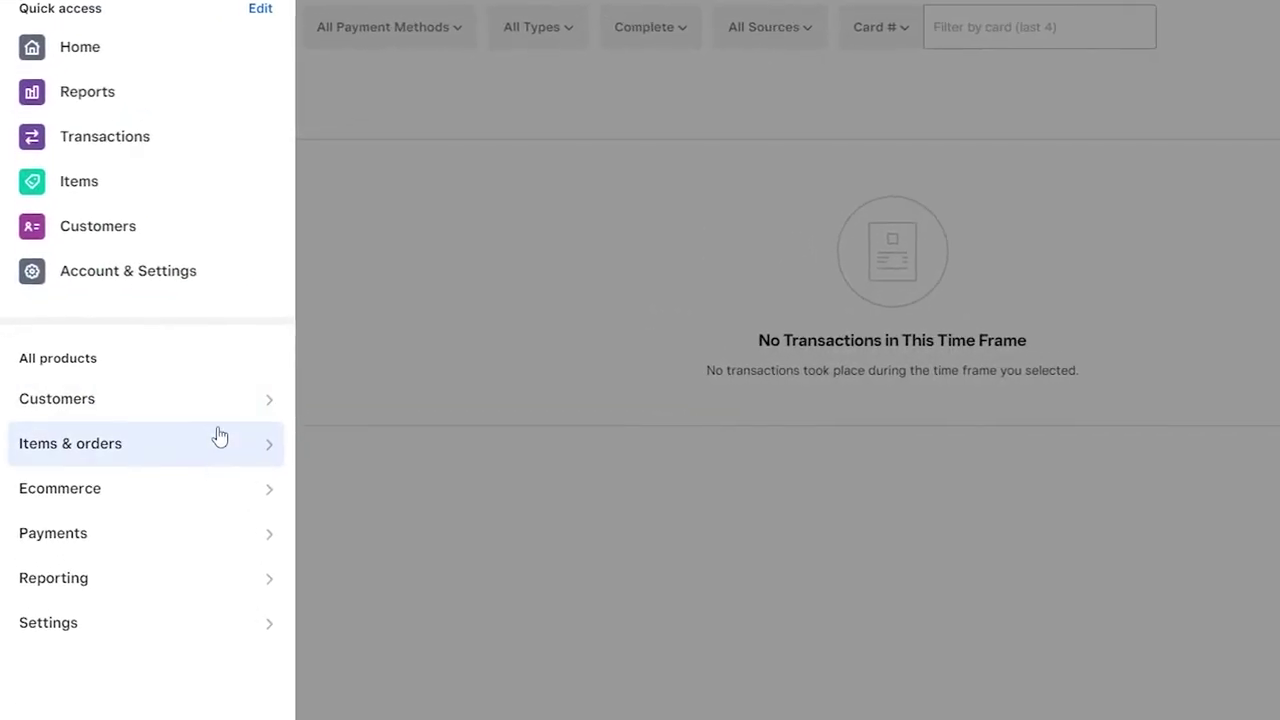
{"action": "left_click", "coordinate": [407, 131]}
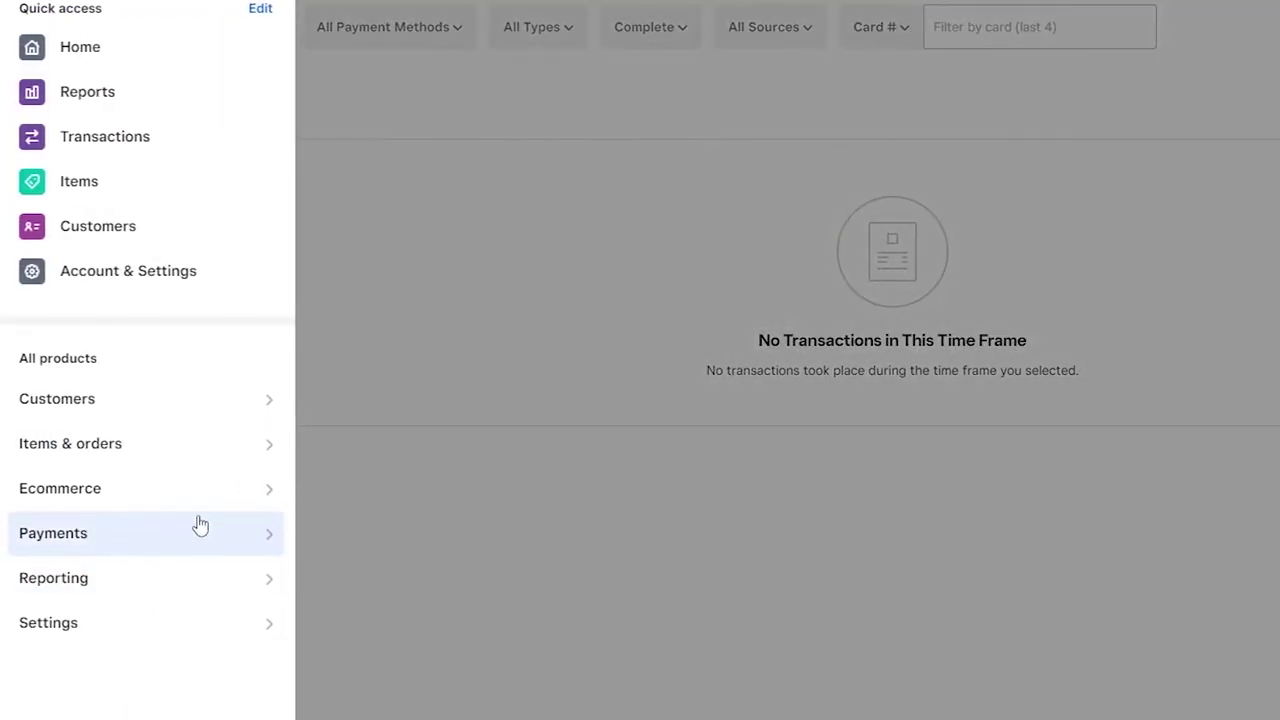
{"action": "left_click", "coordinate": [252, 505]}
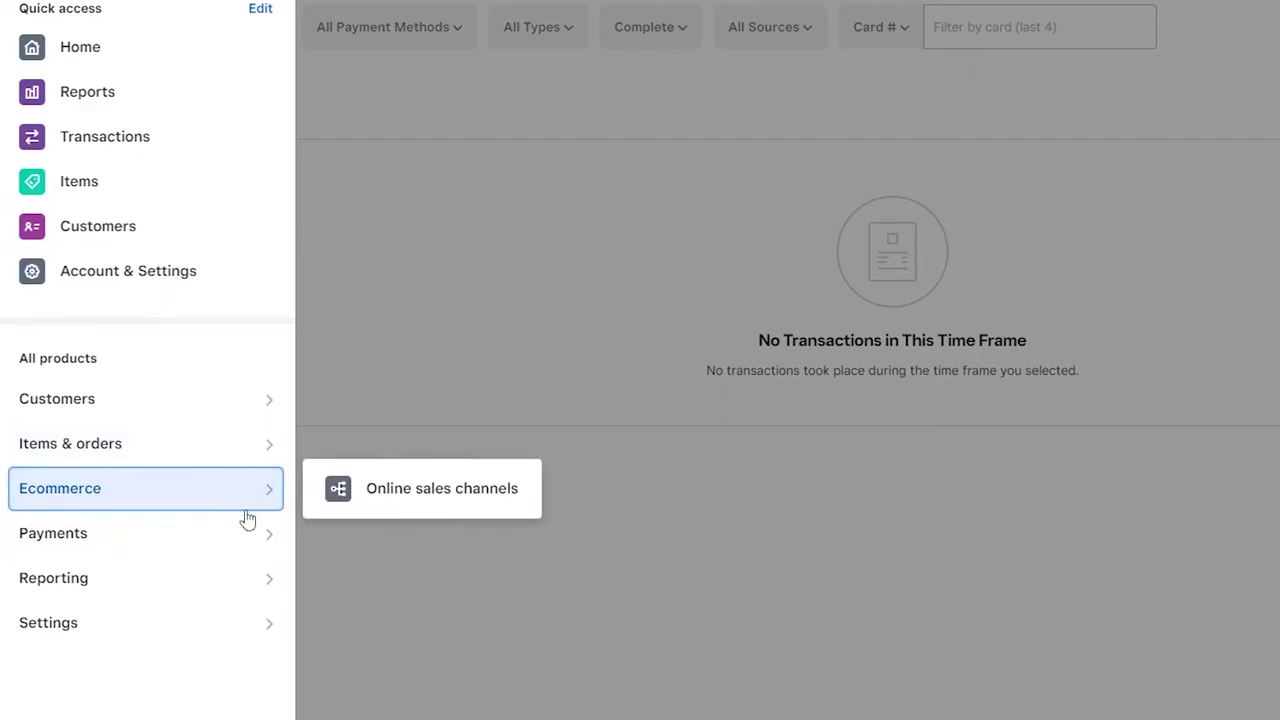
{"action": "left_click", "coordinate": [497, 488]}
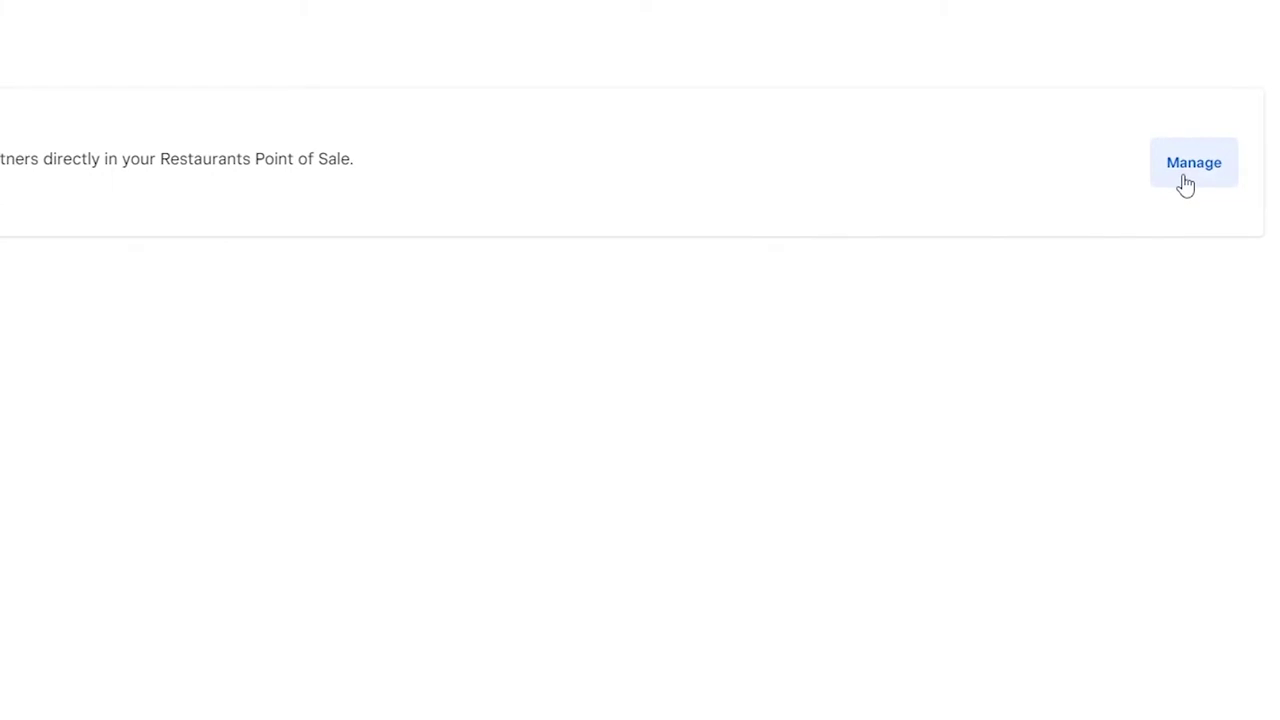
{"action": "left_click", "coordinate": [1186, 183]}
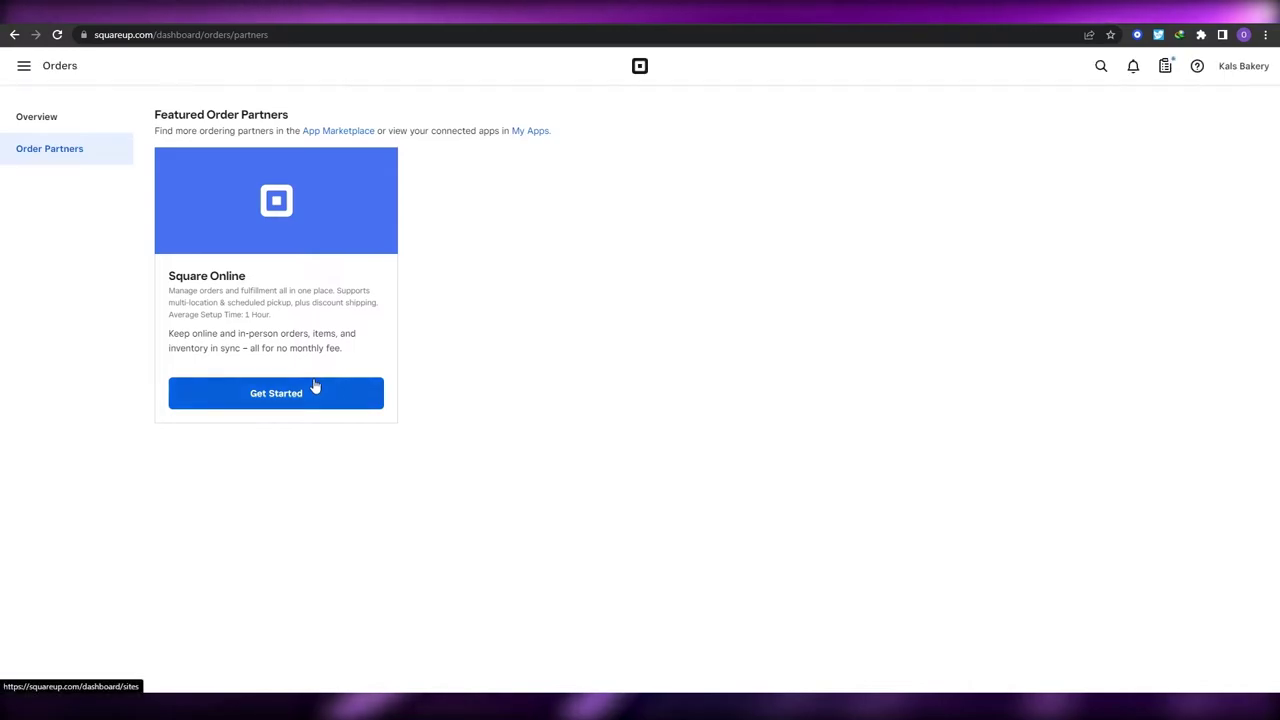
Step: Start Square Online setup from the Order Partners page
{"action": "left_click", "coordinate": [300, 388]}
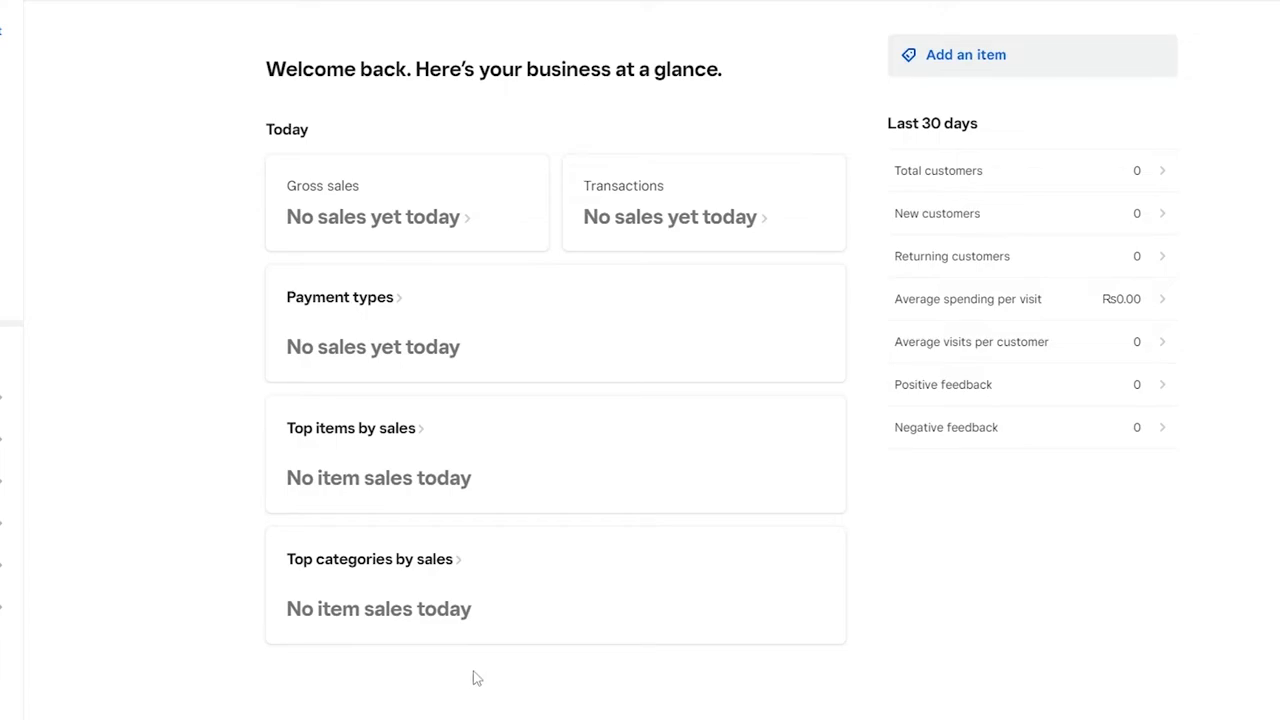
{"action": "mouse_move", "coordinate": [78, 530]}
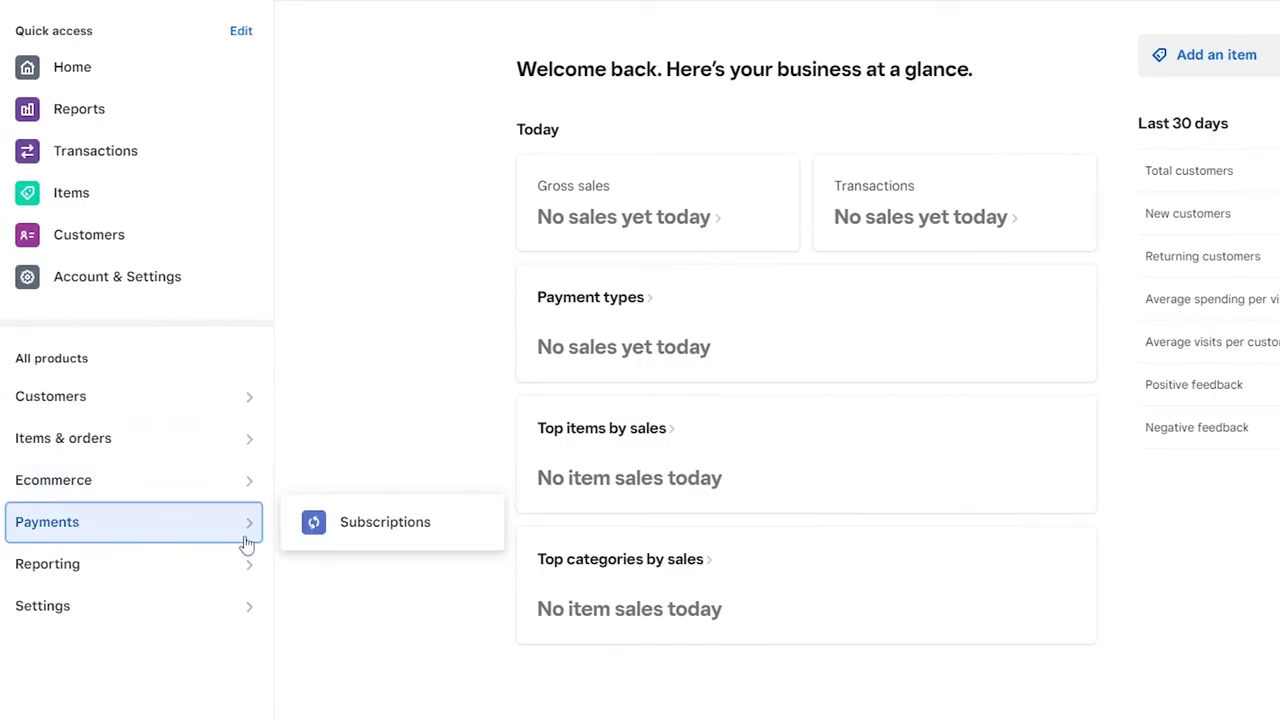
{"action": "left_click", "coordinate": [429, 532]}
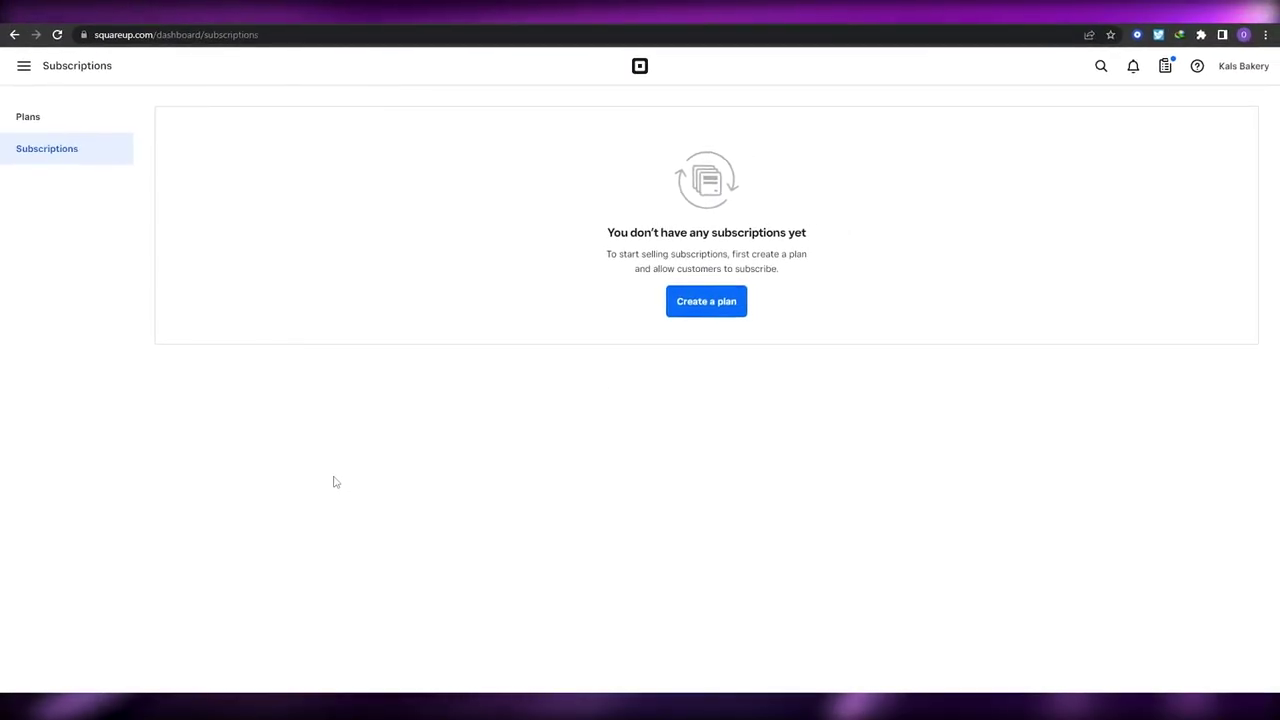
{"action": "left_click", "coordinate": [707, 304]}
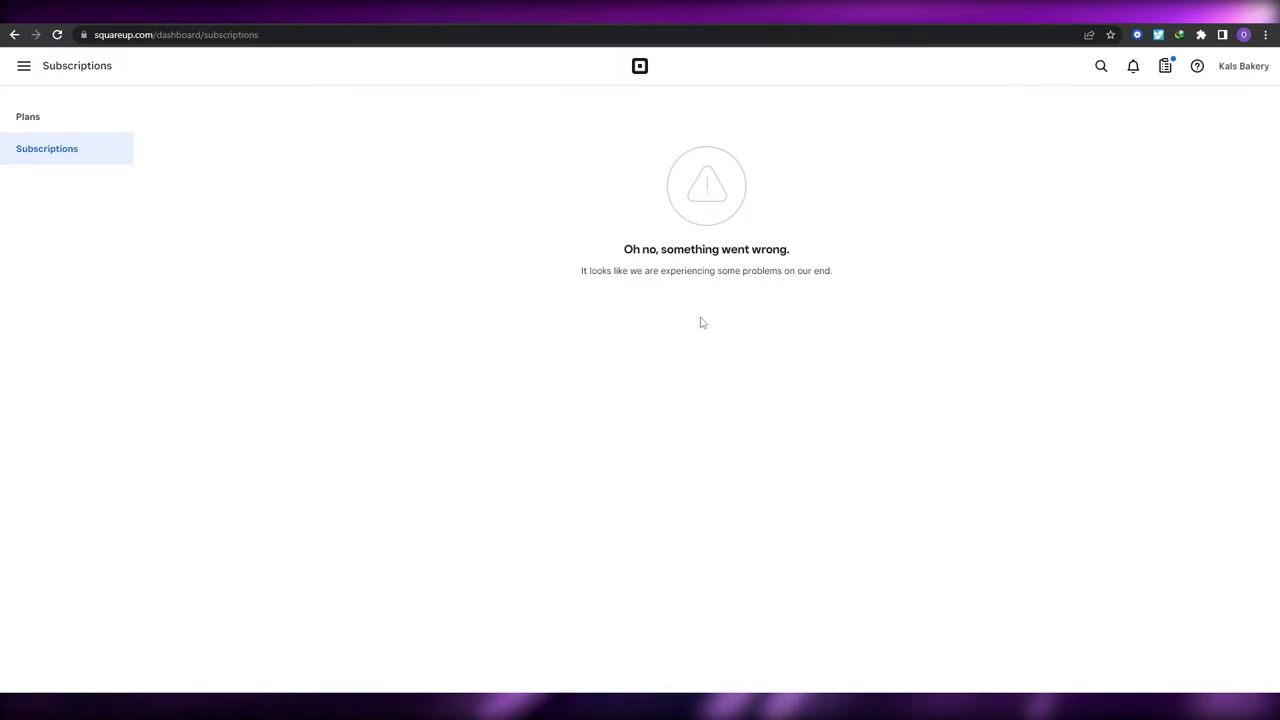
{"action": "key", "text": "alt+Left"}
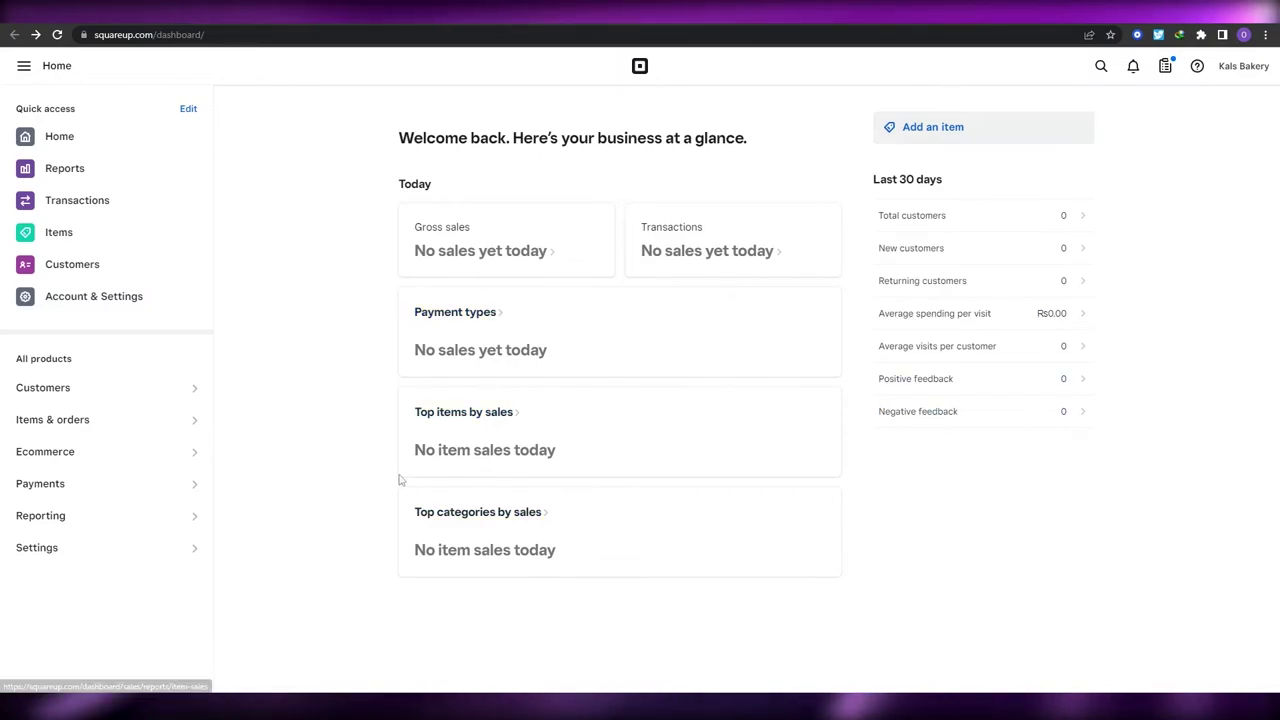
Step: Browse Items with the All inventory filter, view Inventory settings, then return to Home
{"action": "left_click", "coordinate": [87, 238]}
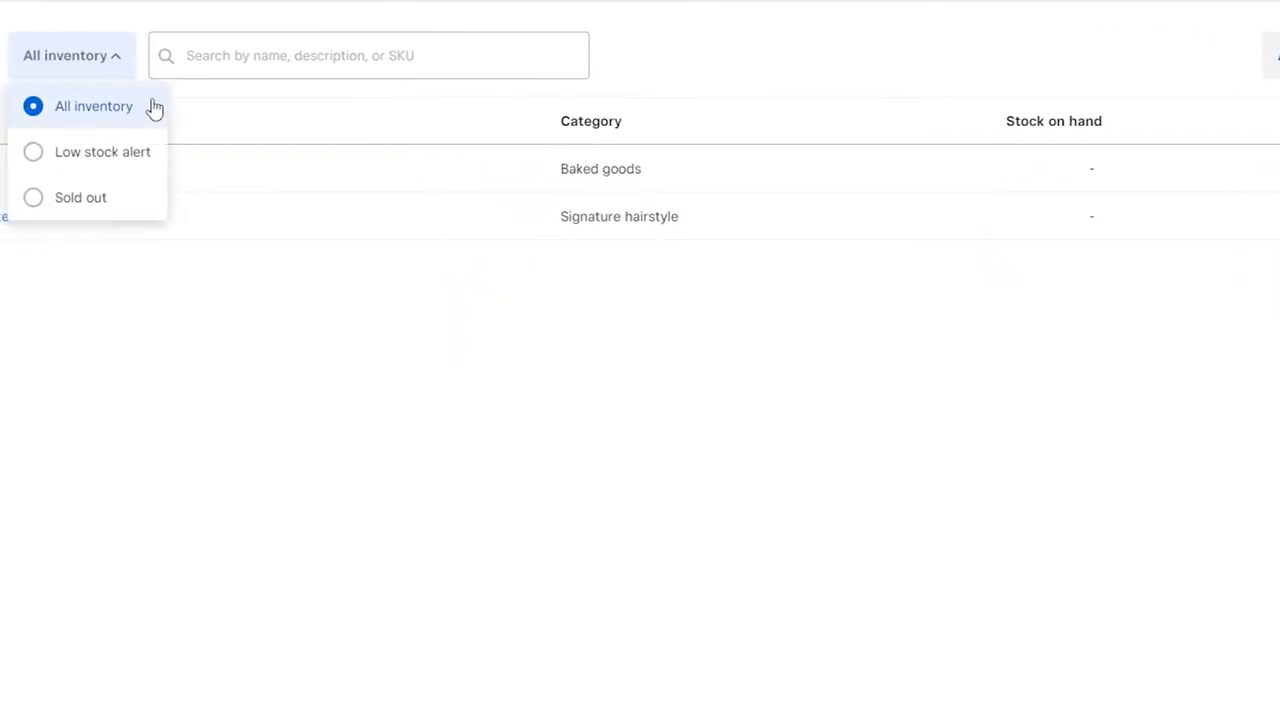
{"action": "left_click", "coordinate": [213, 423]}
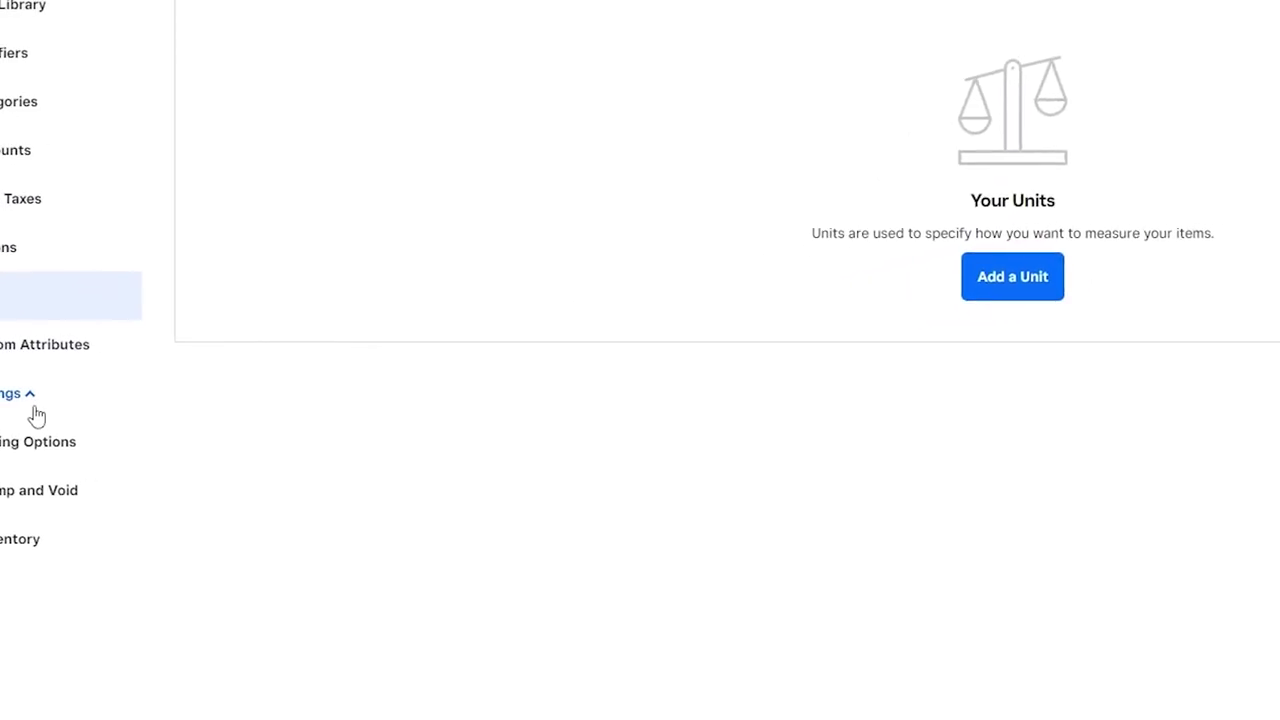
{"action": "left_click", "coordinate": [55, 541]}
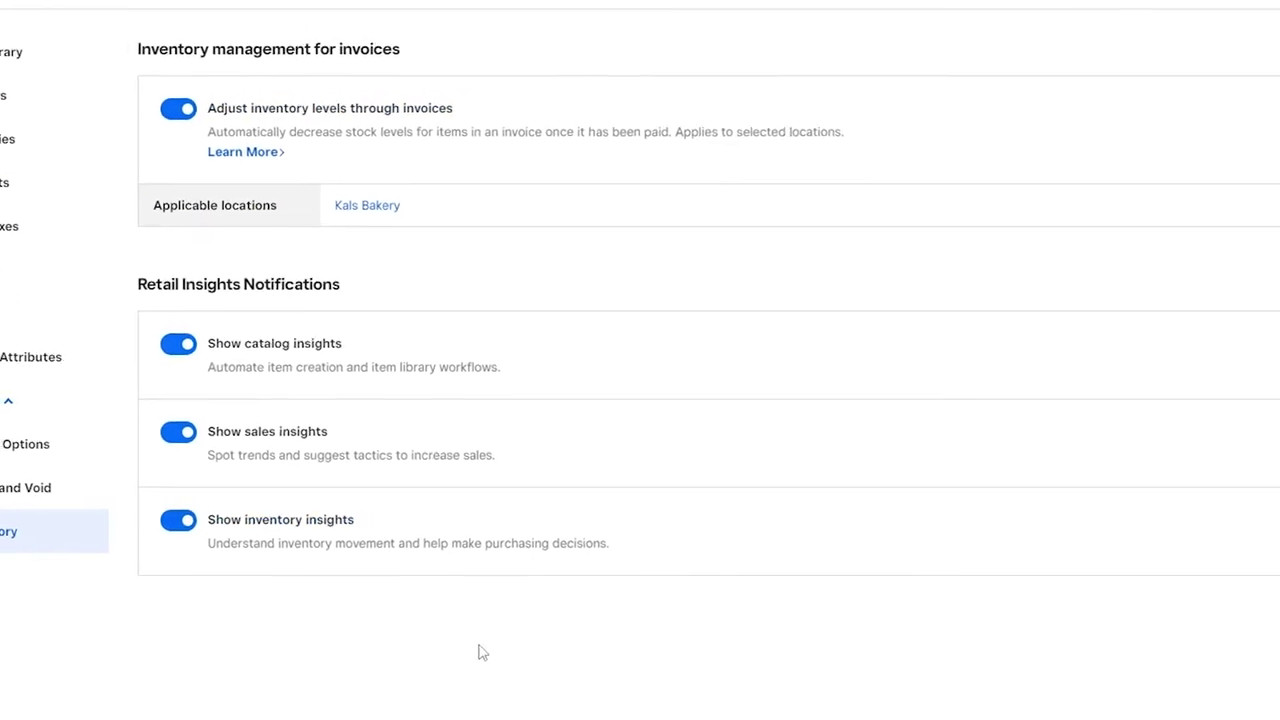
{"action": "left_click", "coordinate": [20, 18]}
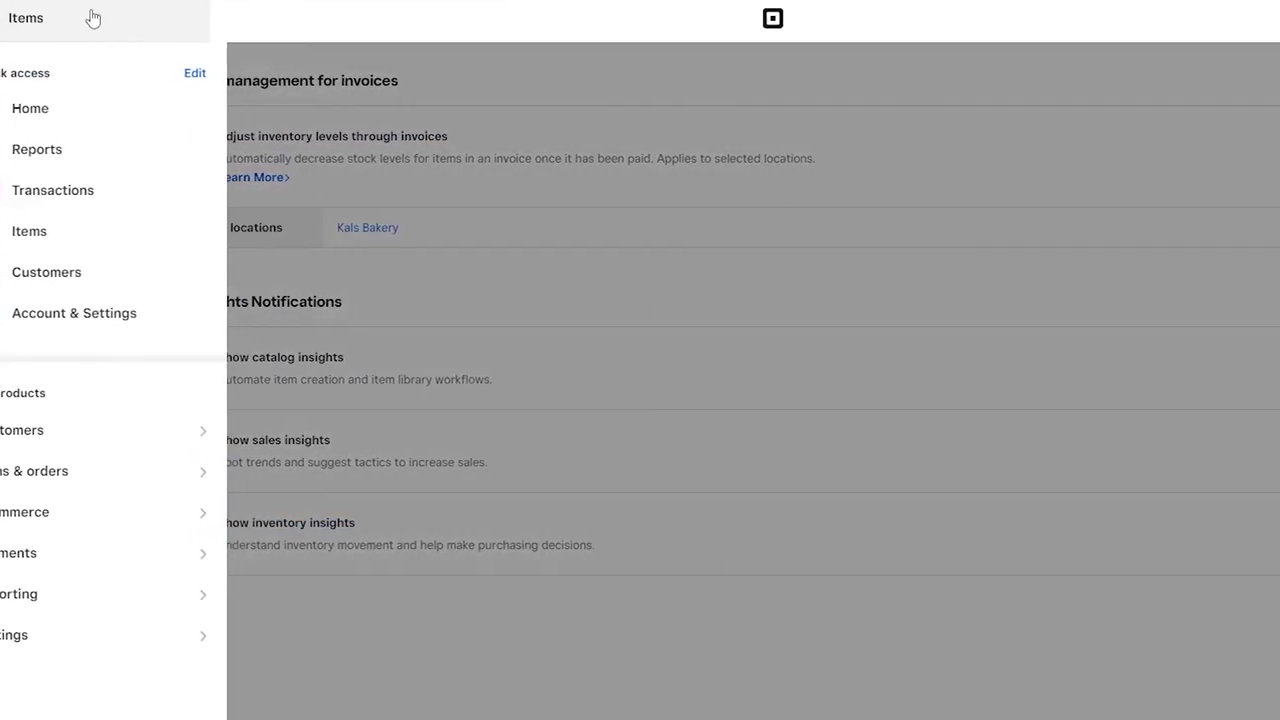
{"action": "left_click", "coordinate": [70, 123]}
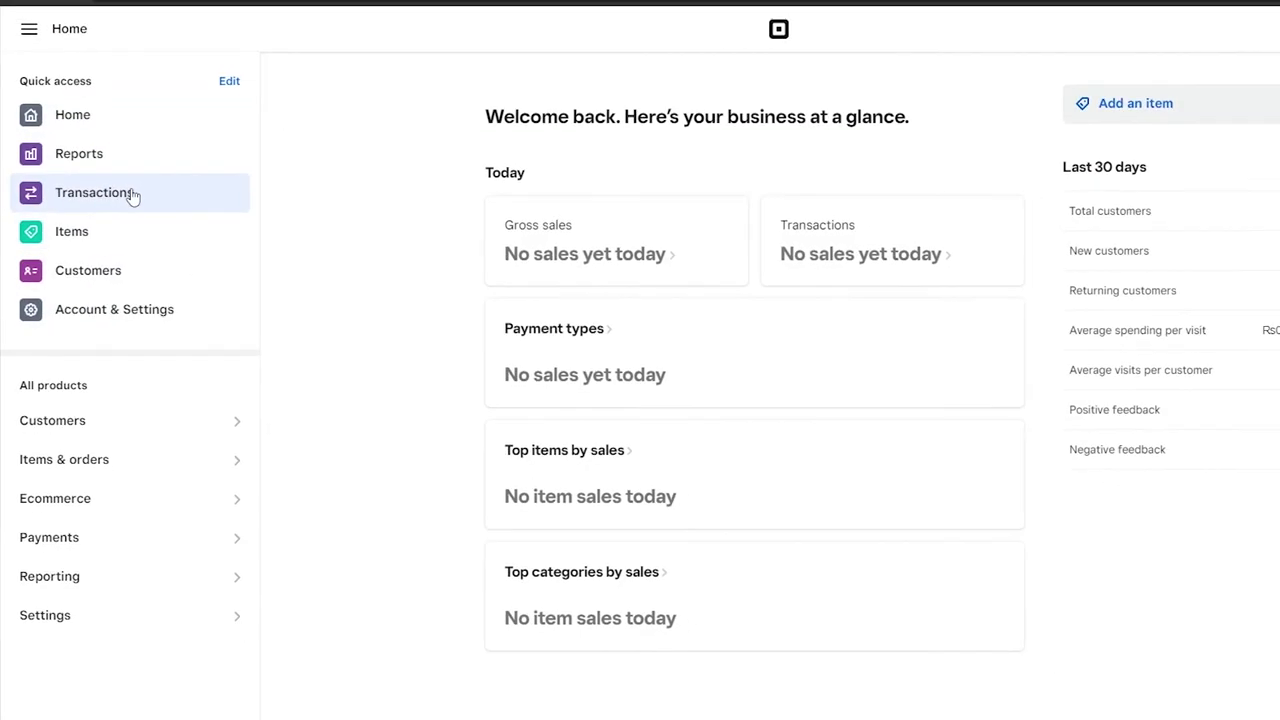
{"action": "left_click", "coordinate": [90, 577]}
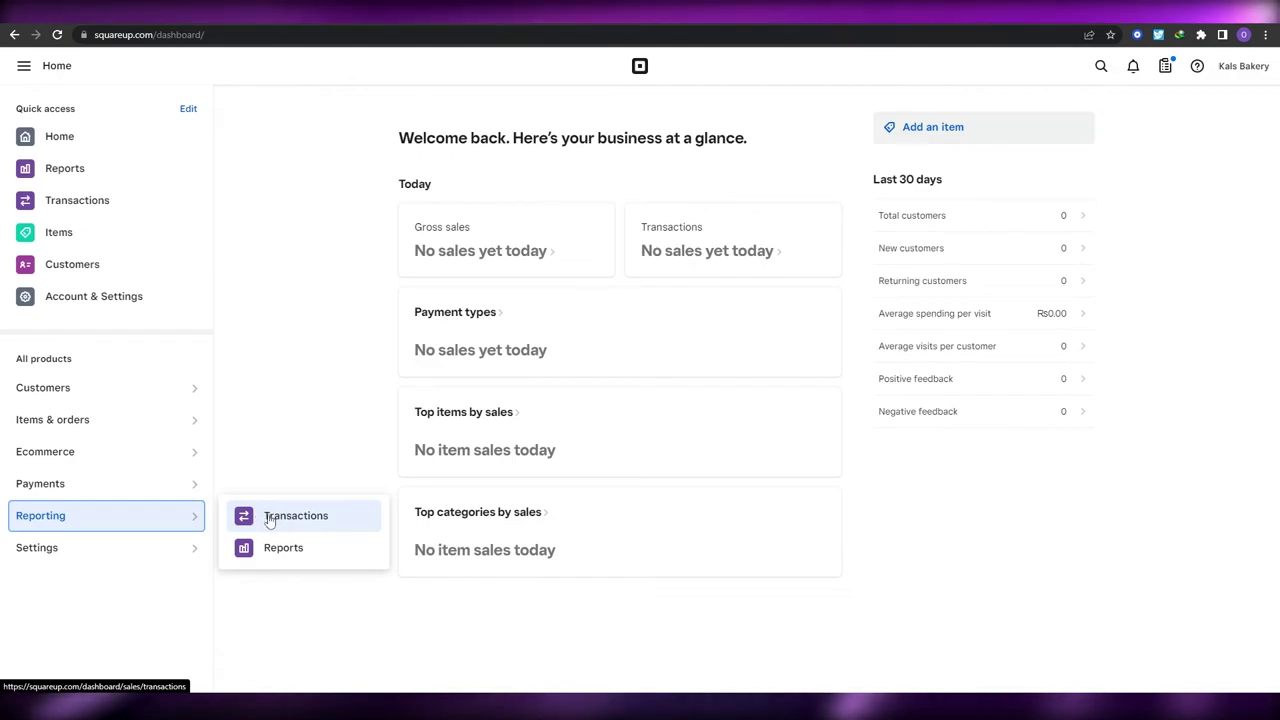
{"action": "left_click", "coordinate": [128, 551]}
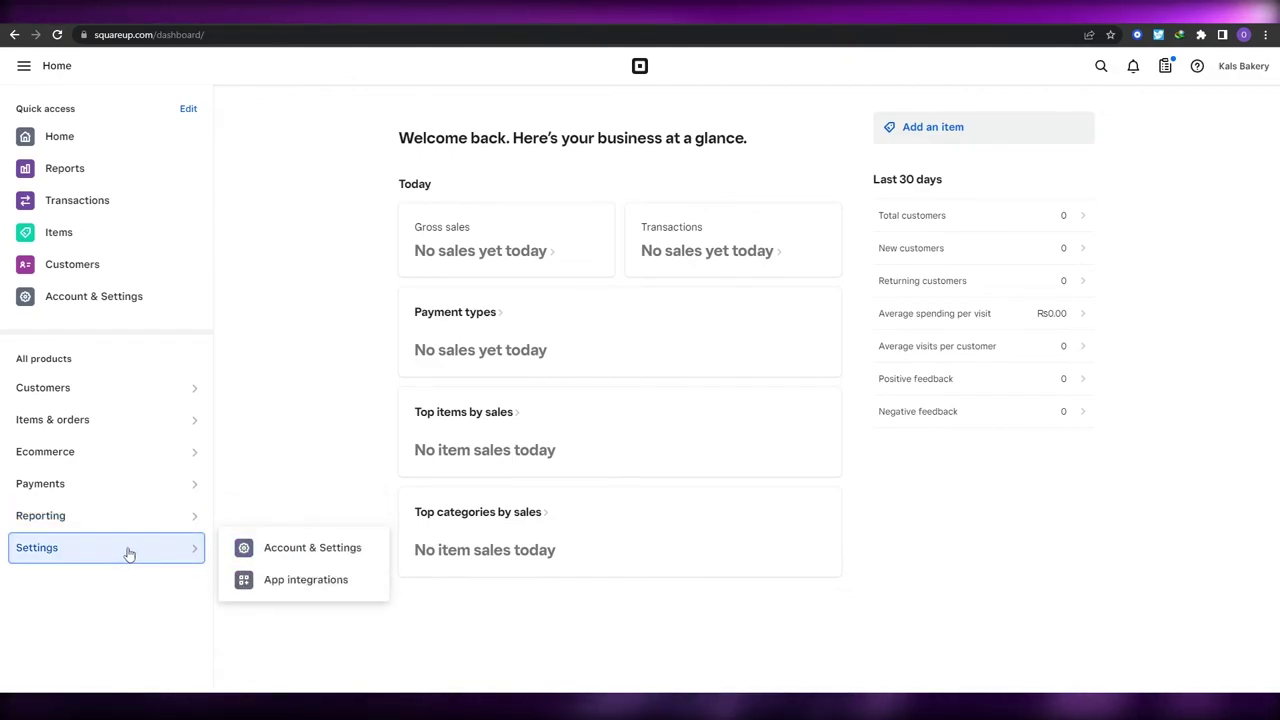
{"action": "left_click", "coordinate": [284, 556]}
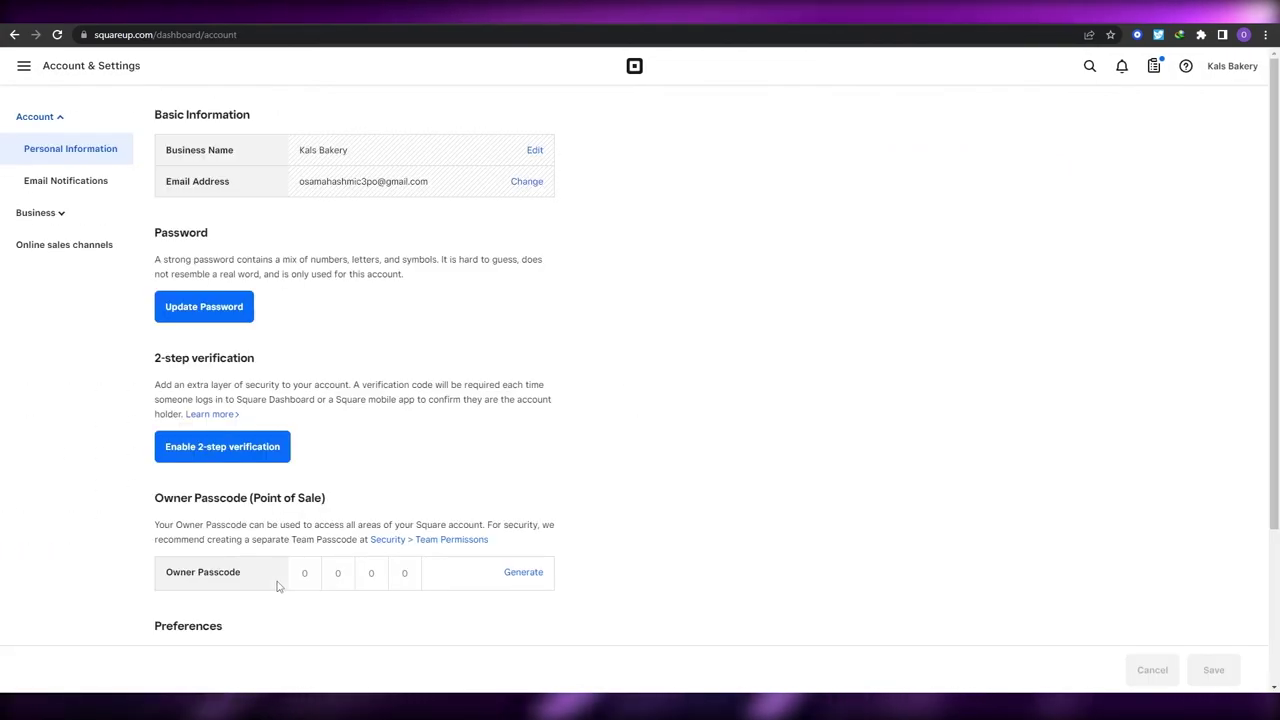
{"action": "key", "text": "alt+Left"}
{"action": "left_click", "coordinate": [91, 547]}
{"action": "left_click", "coordinate": [258, 580]}
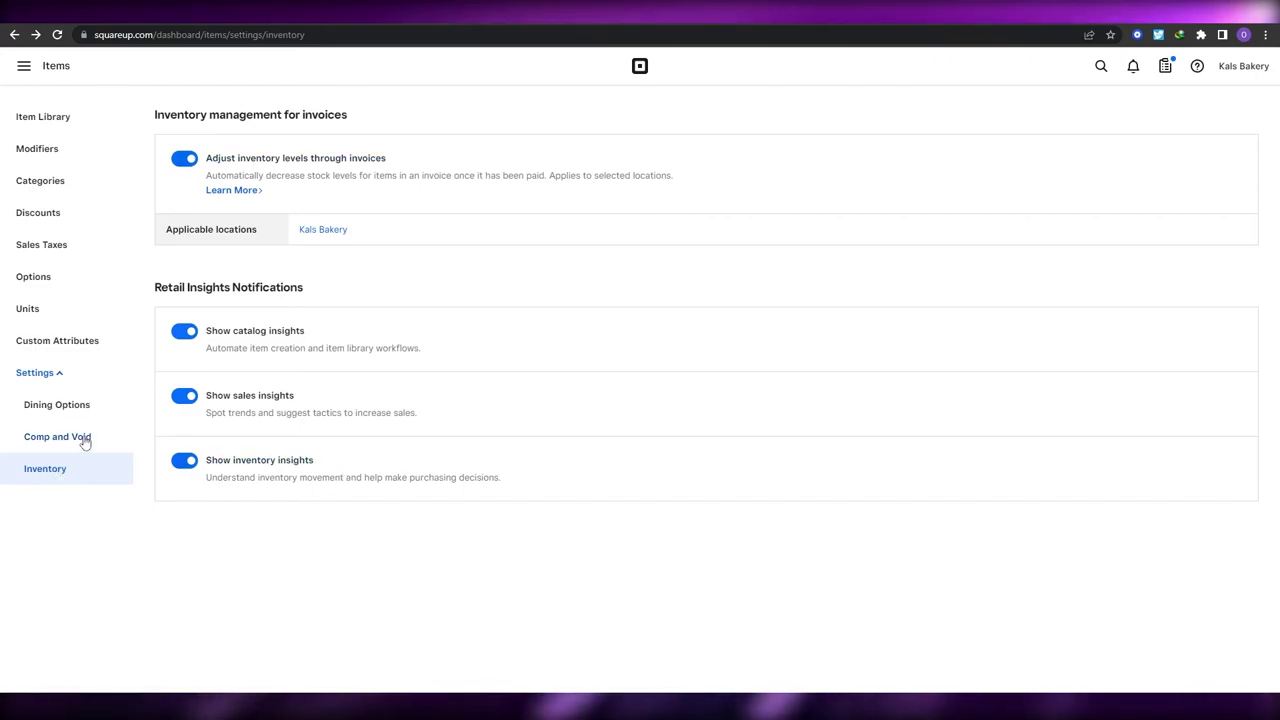
Step: View the Units page, the app integrations settings, then the Options and Sales Taxes pages
{"action": "left_click", "coordinate": [52, 303]}
{"action": "left_click", "coordinate": [24, 65]}
{"action": "left_click", "coordinate": [57, 547]}
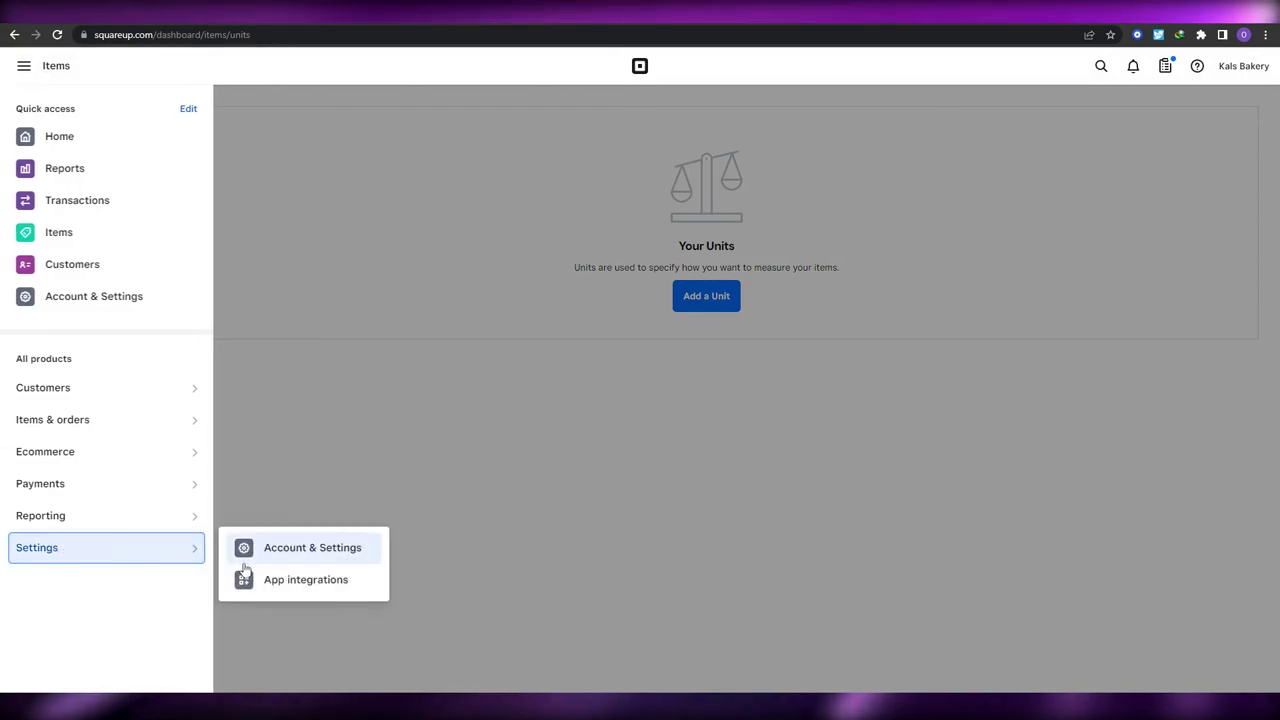
{"action": "left_click", "coordinate": [263, 580]}
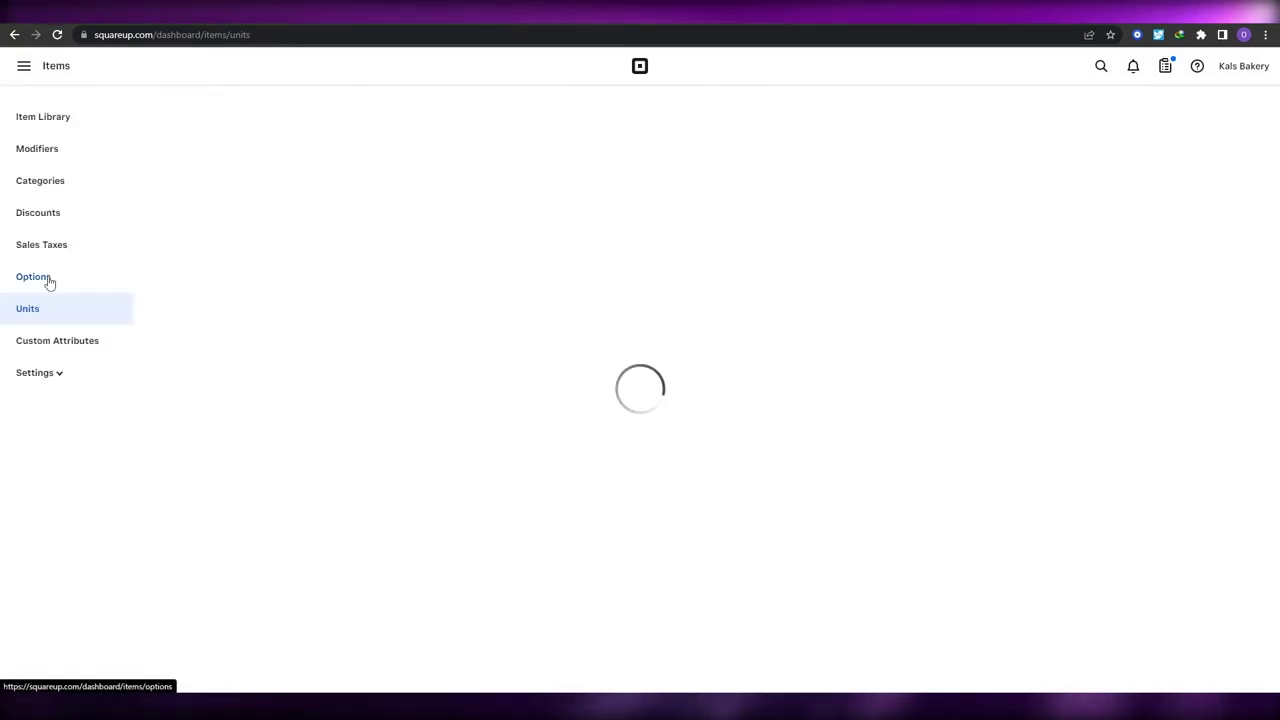
{"action": "left_click", "coordinate": [33, 277]}
{"action": "left_click", "coordinate": [55, 246]}
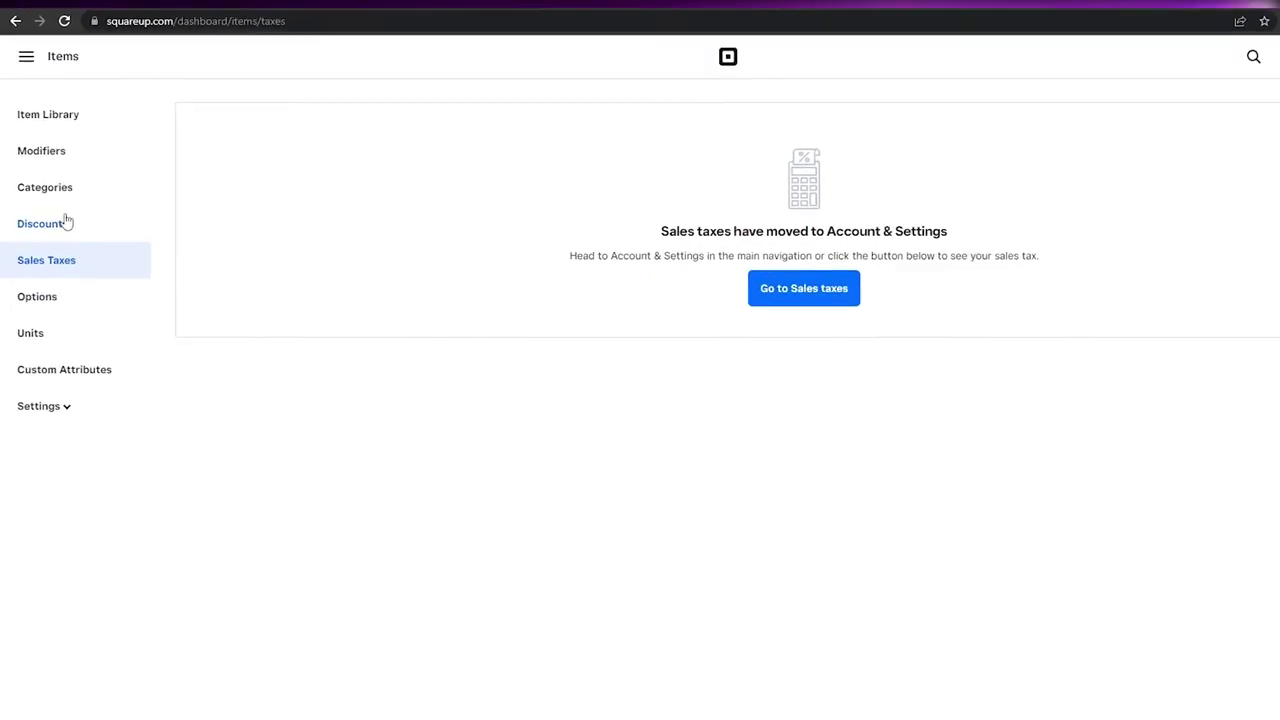
Step: Browse Discounts, Sales Taxes, Options and Custom Attributes, then return to the Home overview
{"action": "left_click", "coordinate": [67, 222]}
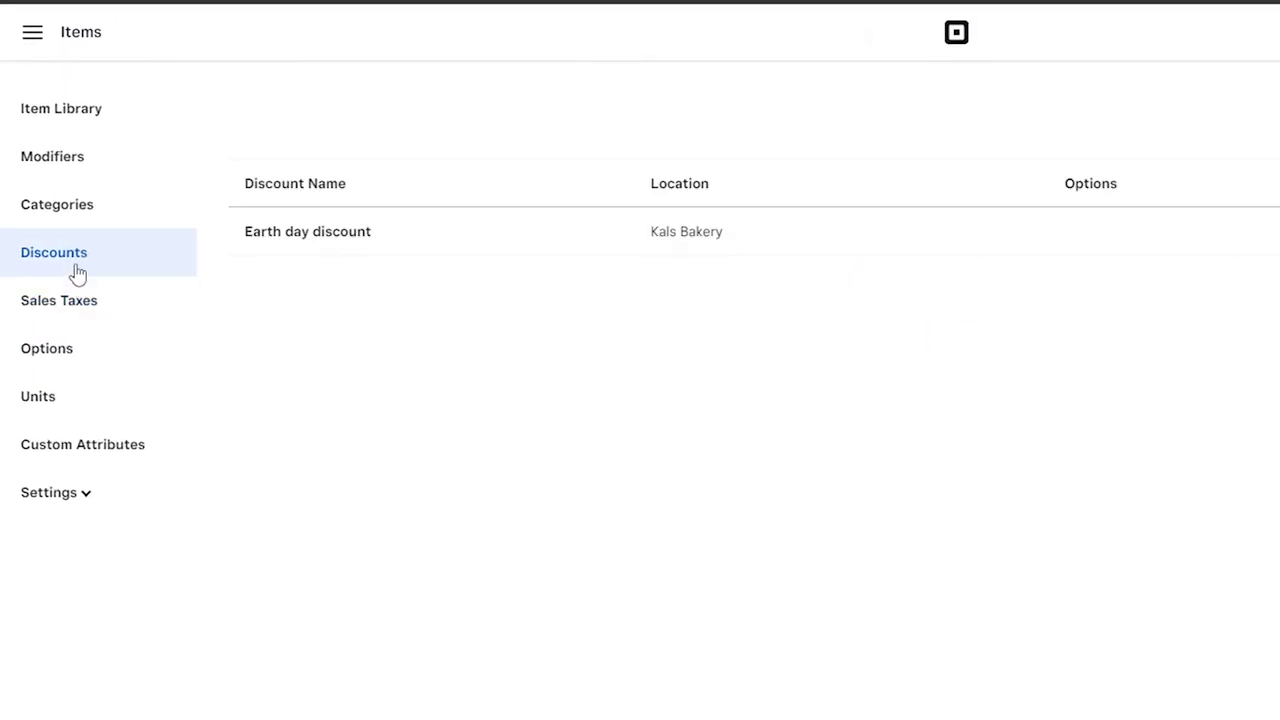
{"action": "left_click", "coordinate": [64, 312]}
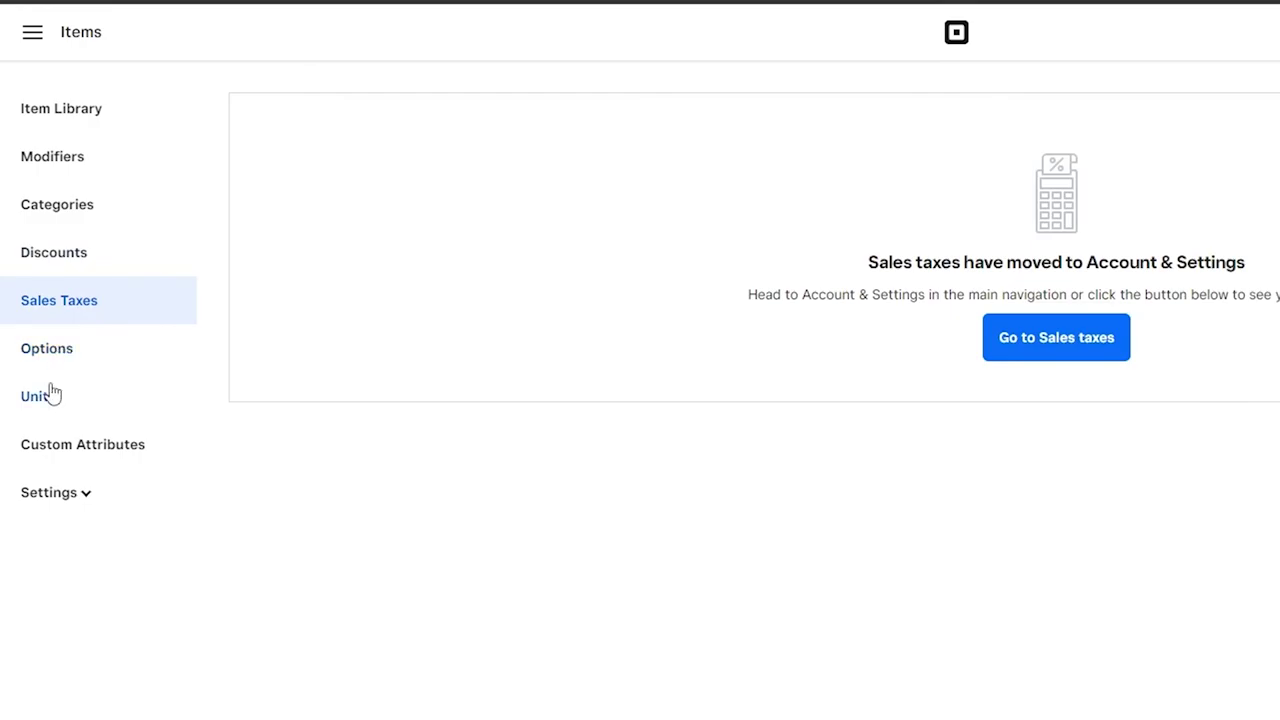
{"action": "left_click", "coordinate": [52, 362]}
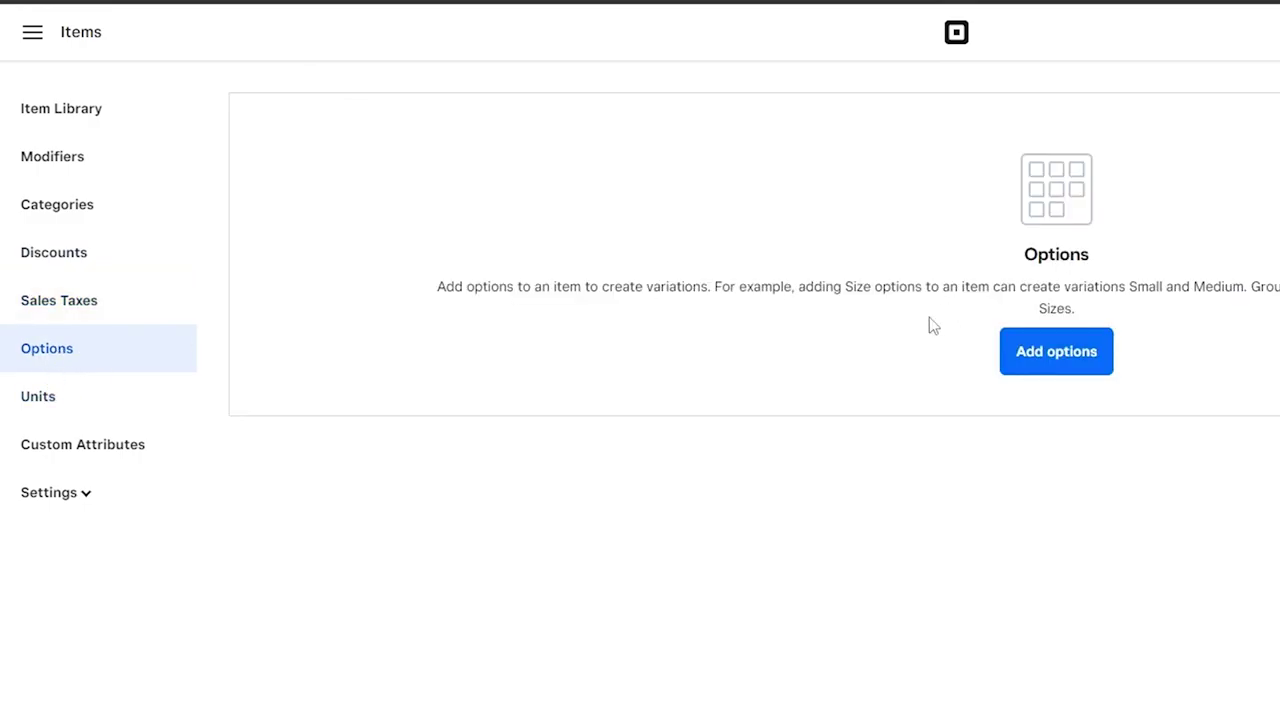
{"action": "left_click", "coordinate": [86, 458]}
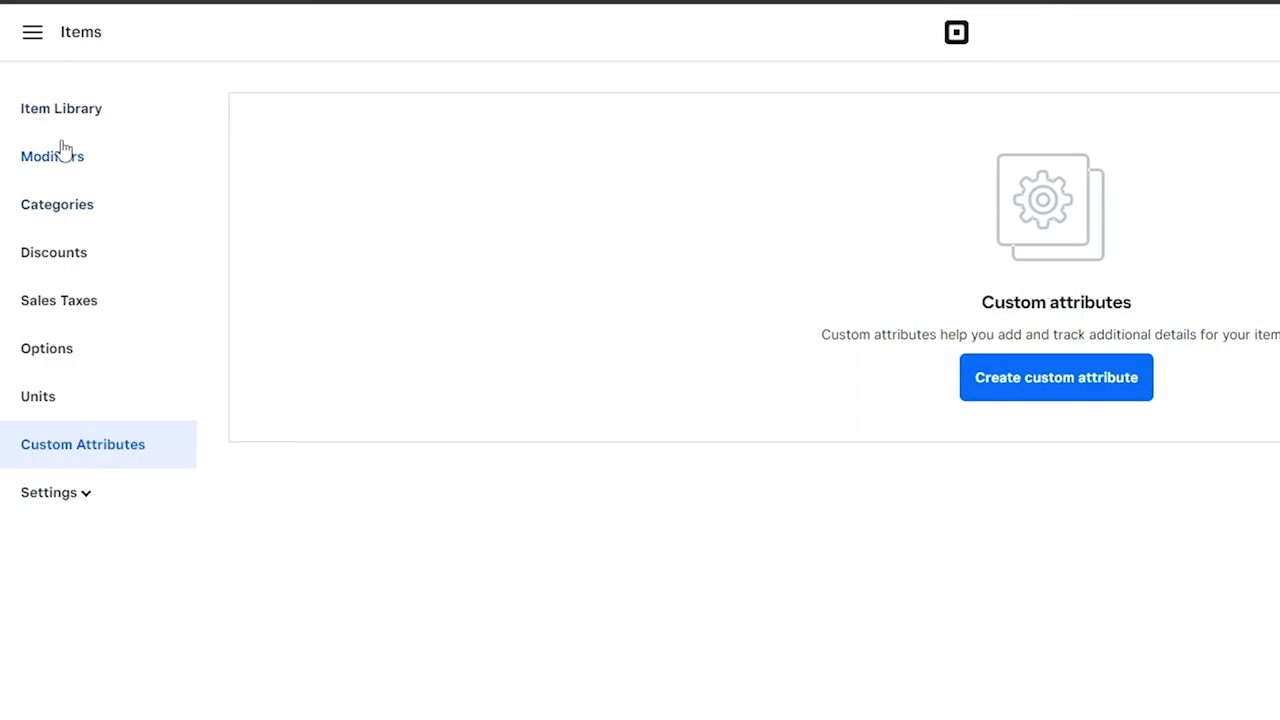
{"action": "left_click", "coordinate": [34, 40]}
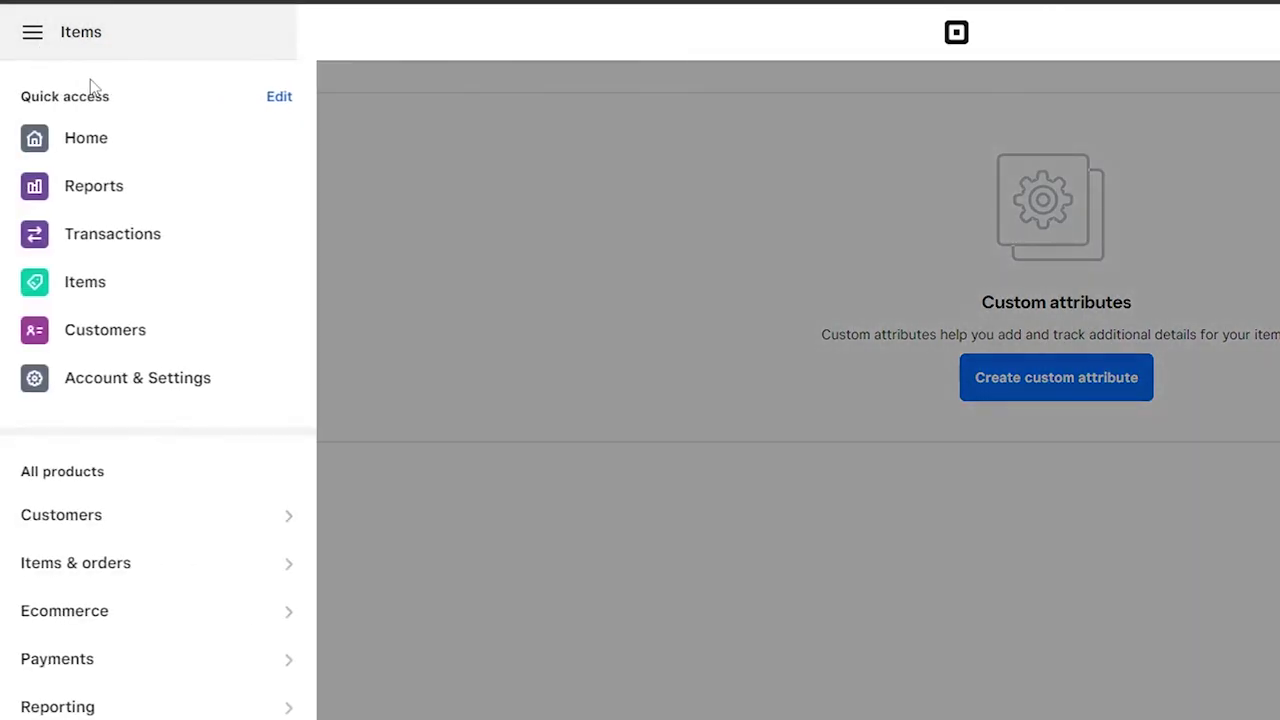
{"action": "left_click", "coordinate": [91, 146]}
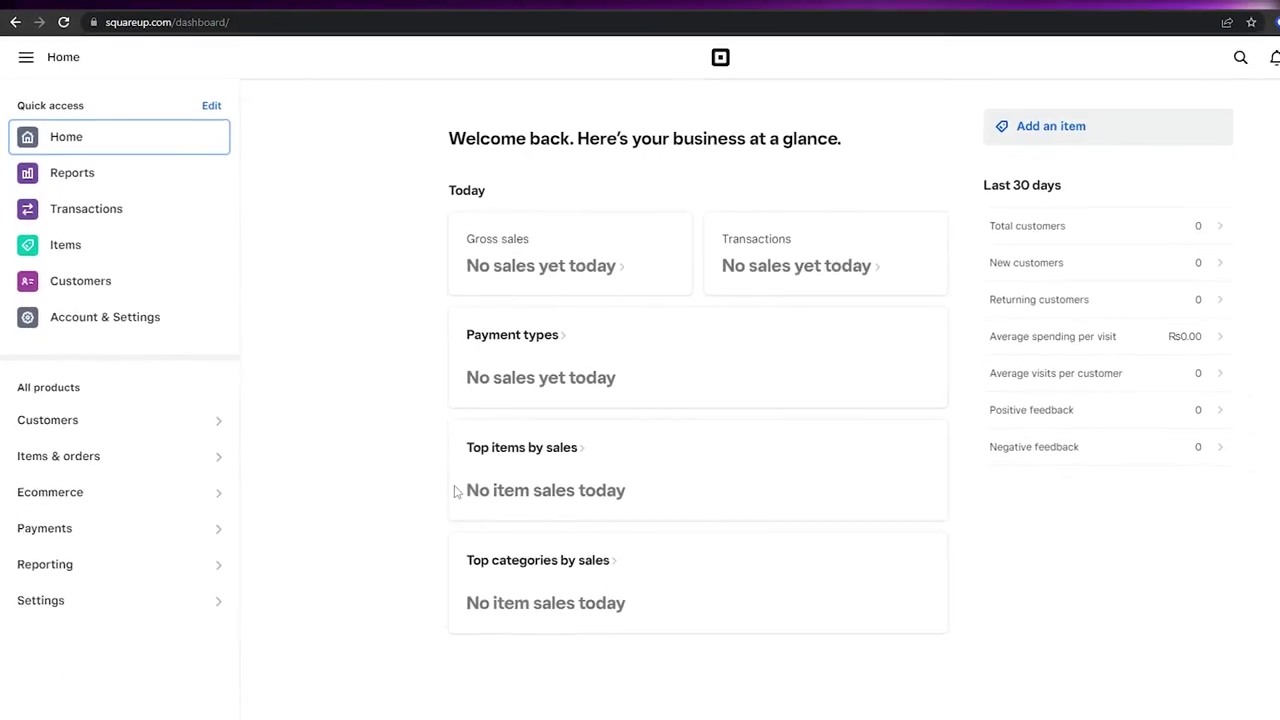